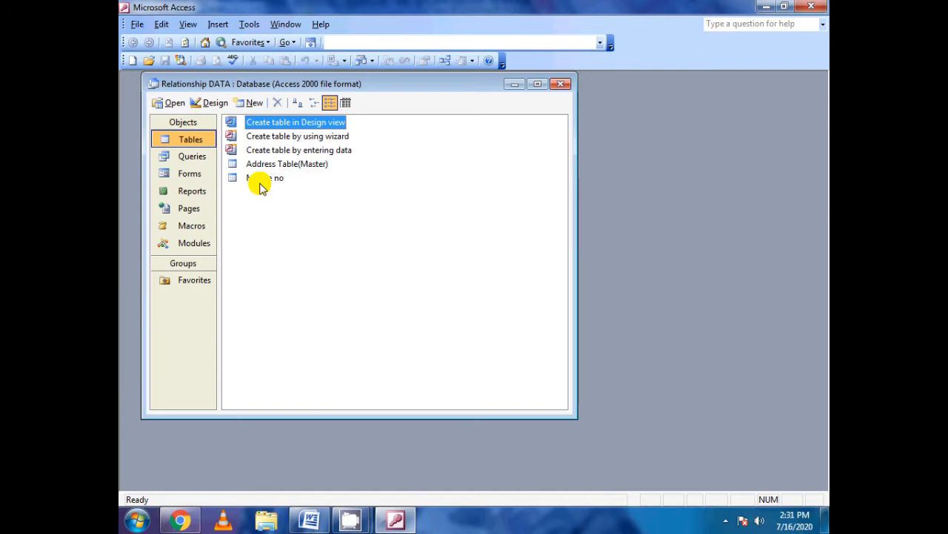
# Step: Examine the Address Table(Master) records, inspect the table's field design and primary key, and close the table
pyautogui.click(279, 167)
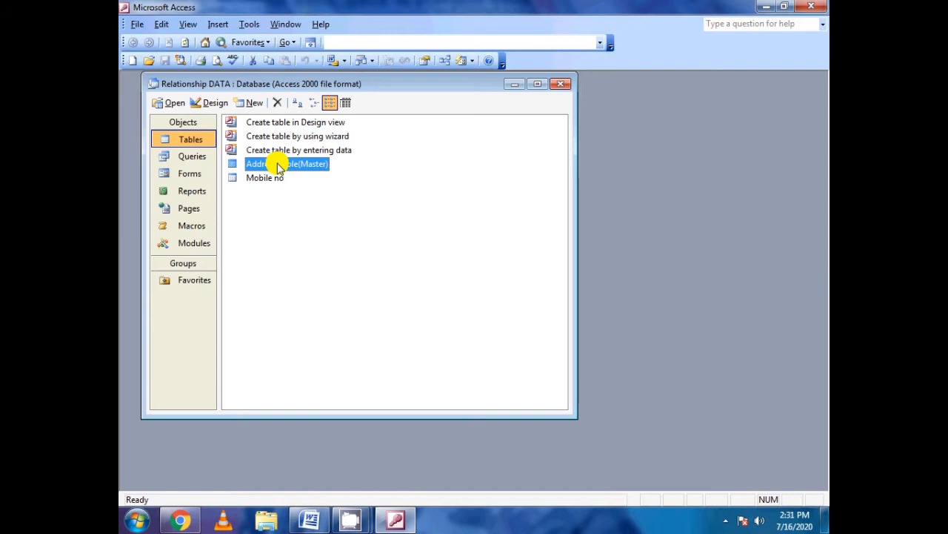
pyautogui.doubleClick(279, 166)
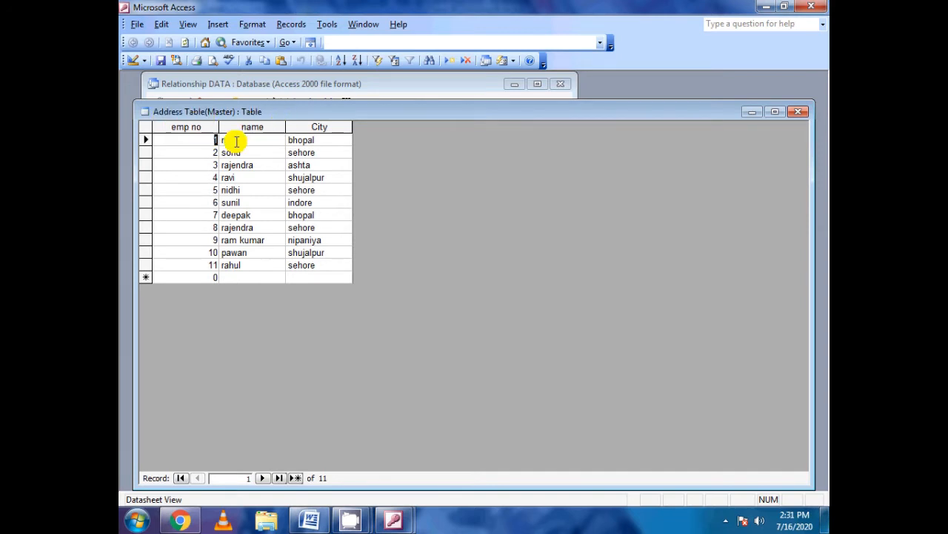
pyautogui.click(799, 113)
pyautogui.click(213, 103)
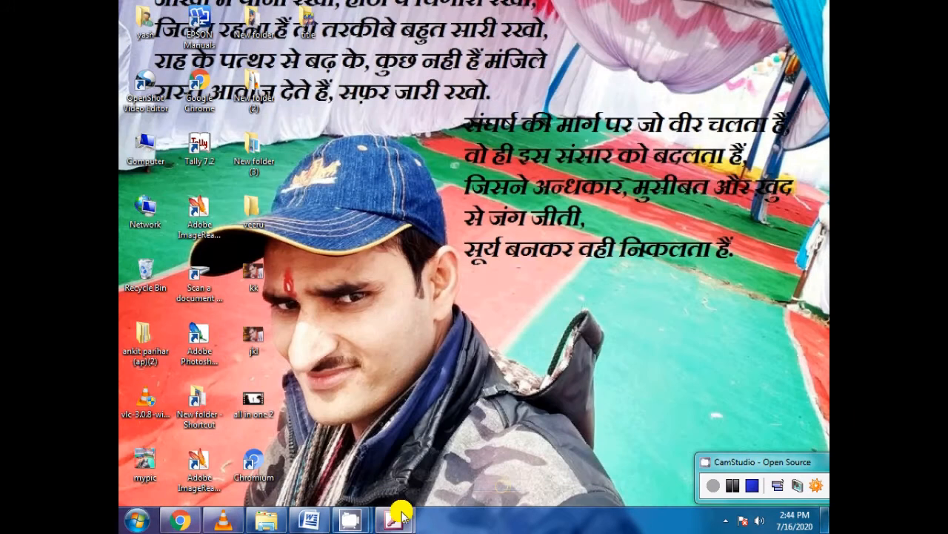
pyautogui.moveTo(396, 521)
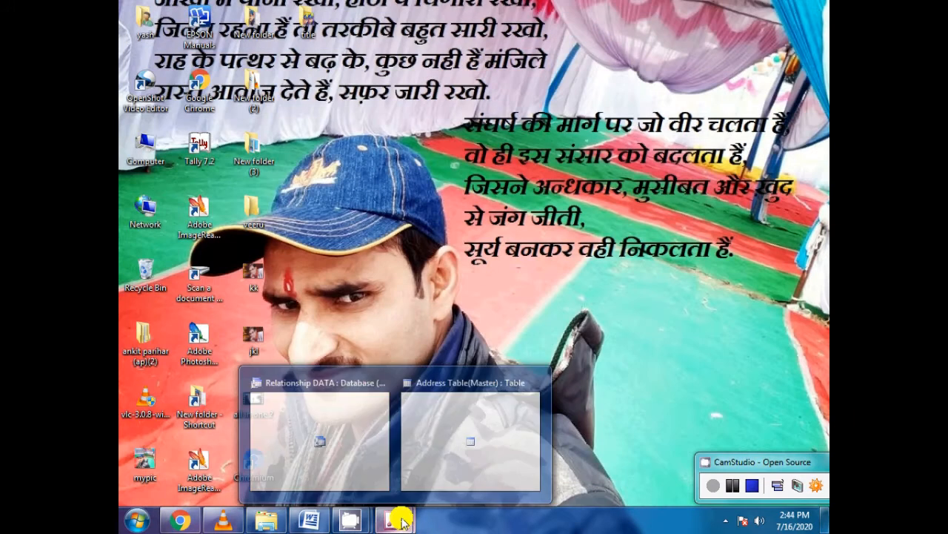
pyautogui.click(430, 427)
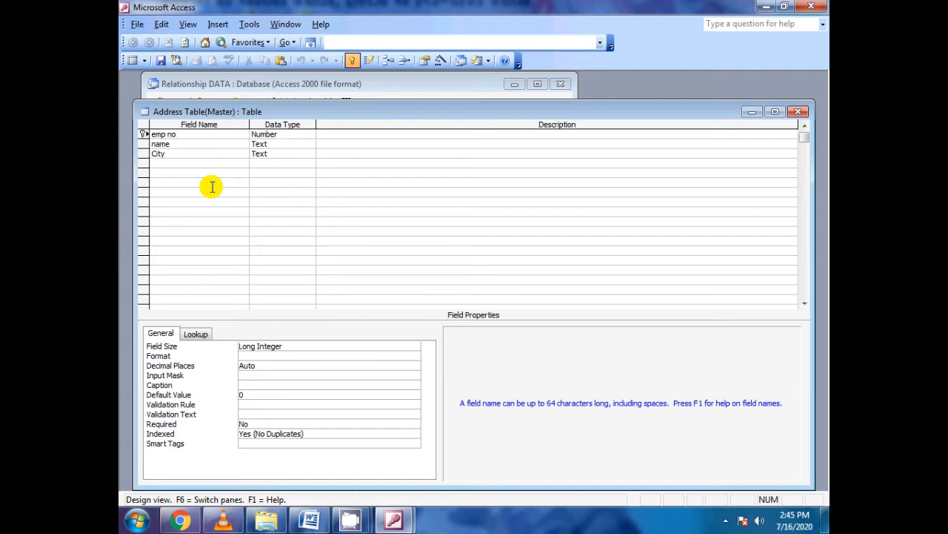
pyautogui.click(800, 113)
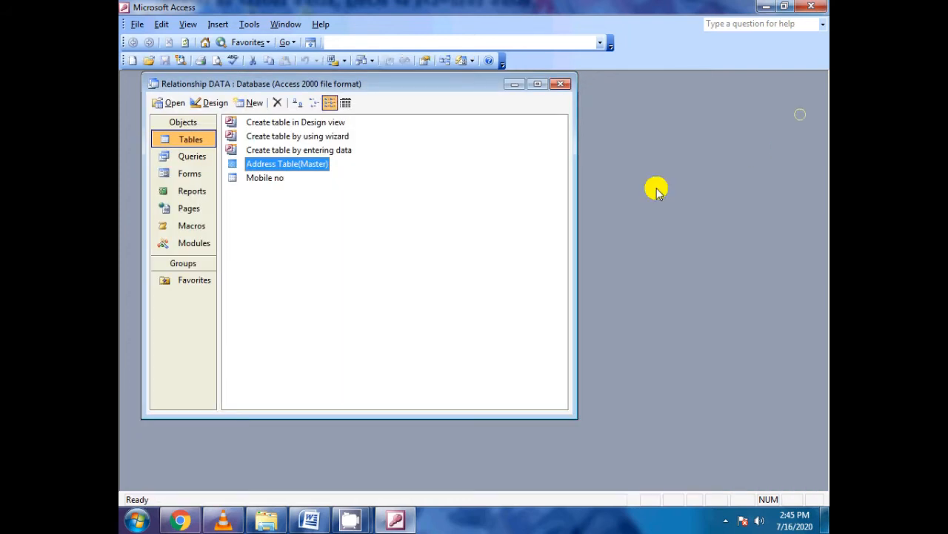
# Step: Open the Mobile no table, review its fields and records, and close it
pyautogui.click(259, 181)
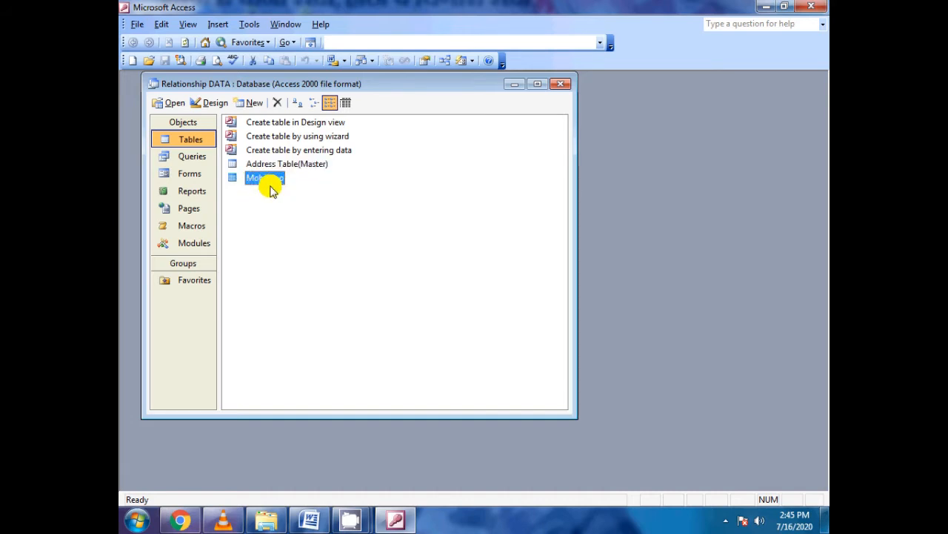
pyautogui.doubleClick(270, 186)
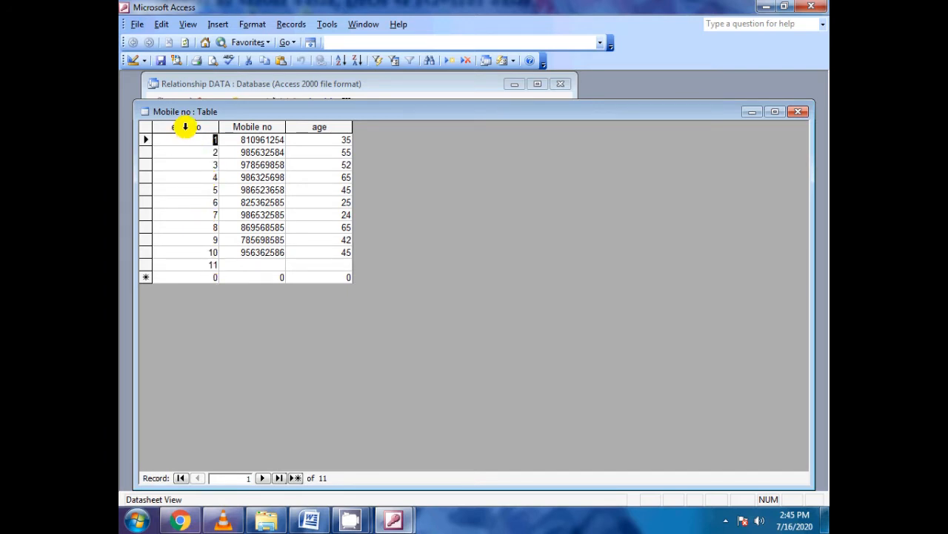
pyautogui.moveTo(185, 116); pyautogui.dragTo(376, 111)
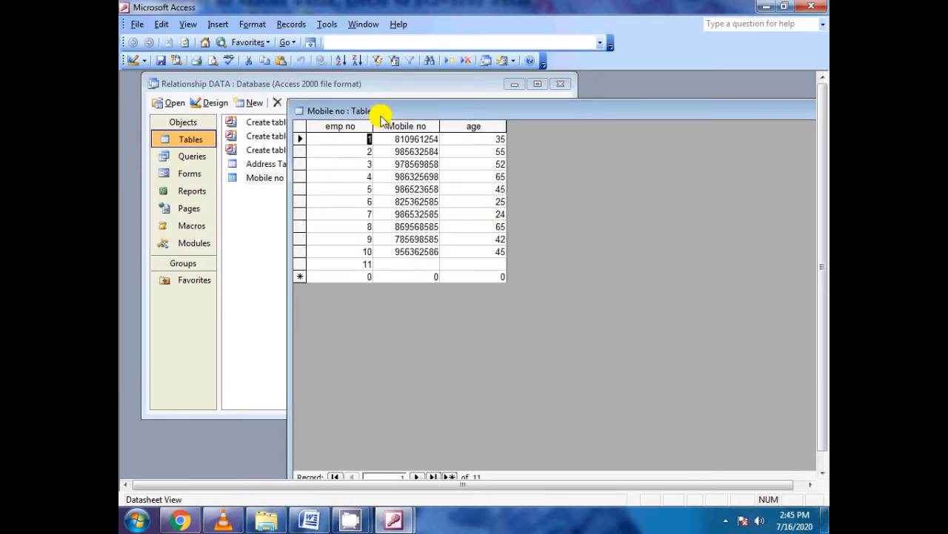
pyautogui.moveTo(389, 111); pyautogui.dragTo(331, 111)
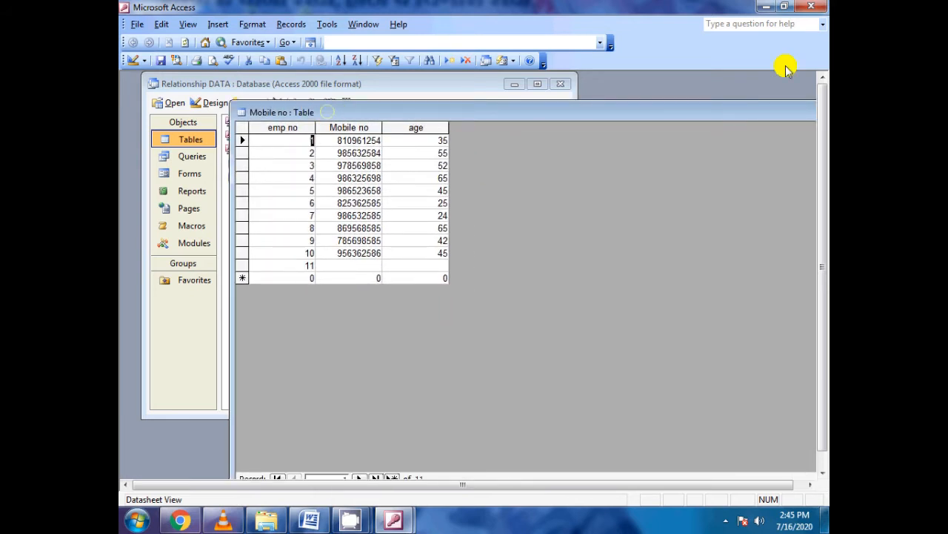
pyautogui.moveTo(727, 111); pyautogui.dragTo(646, 101)
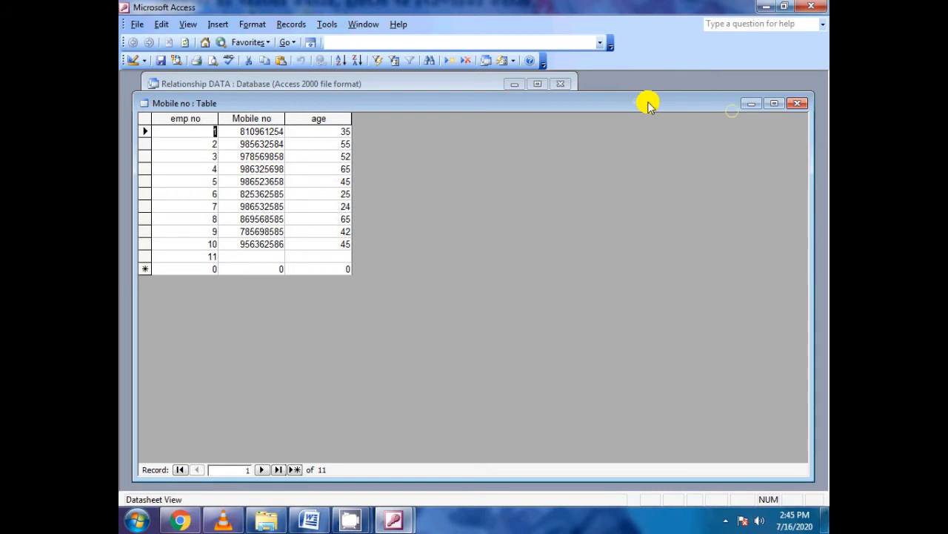
pyautogui.click(799, 104)
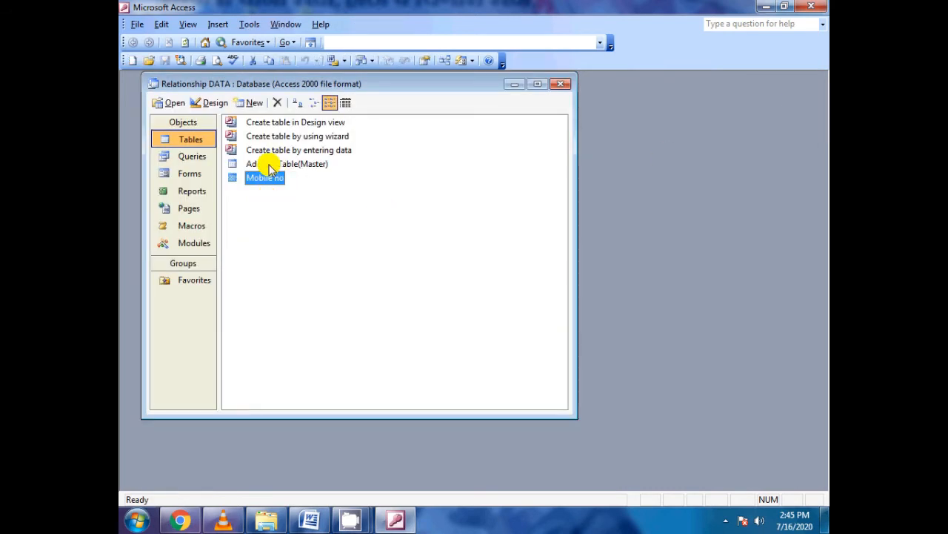
# Step: Compare the records of Address Table(Master) and Mobile no to examine their common emp no field, closing each table after viewing
pyautogui.doubleClick(268, 165)
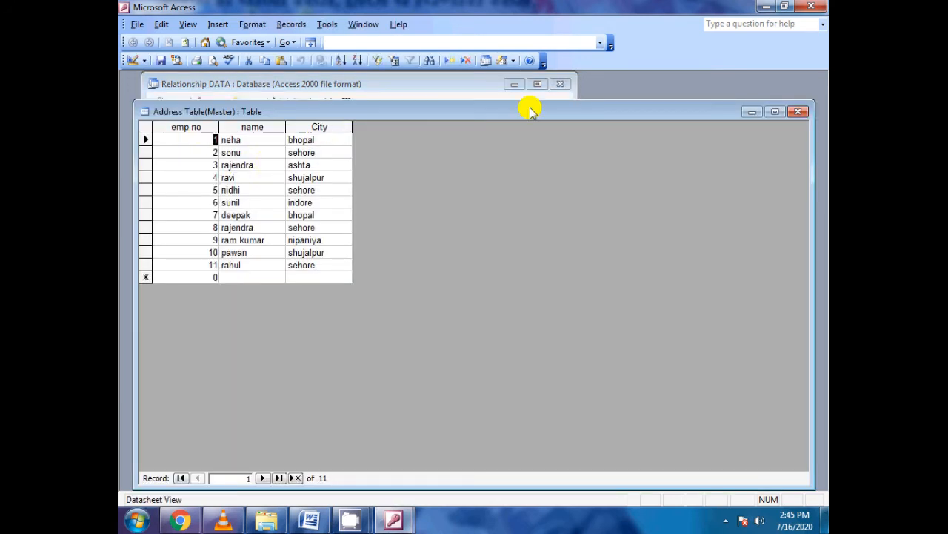
pyautogui.click(800, 112)
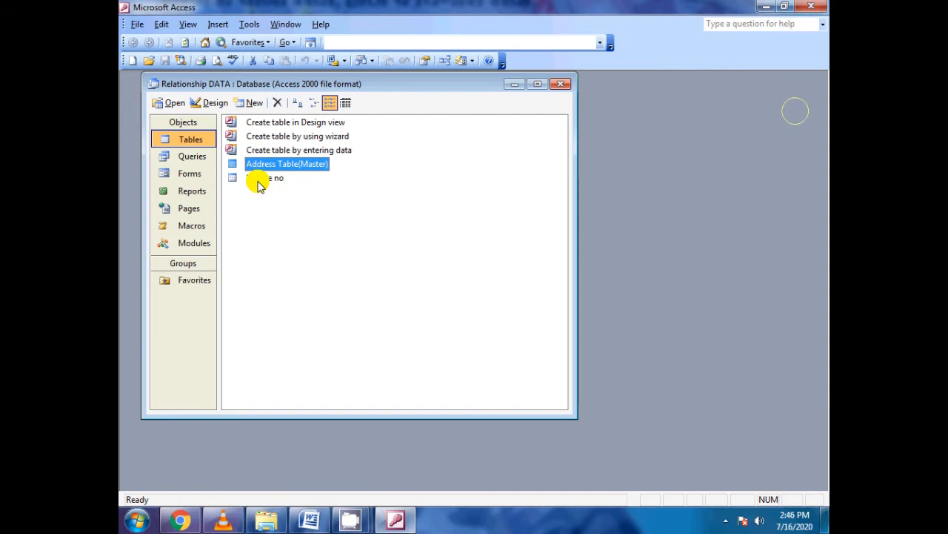
pyautogui.doubleClick(261, 178)
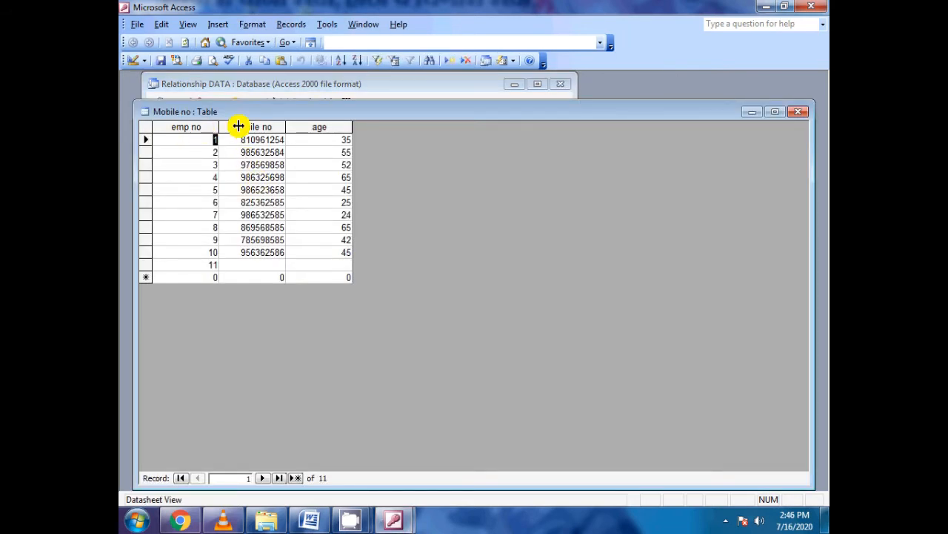
pyautogui.click(800, 111)
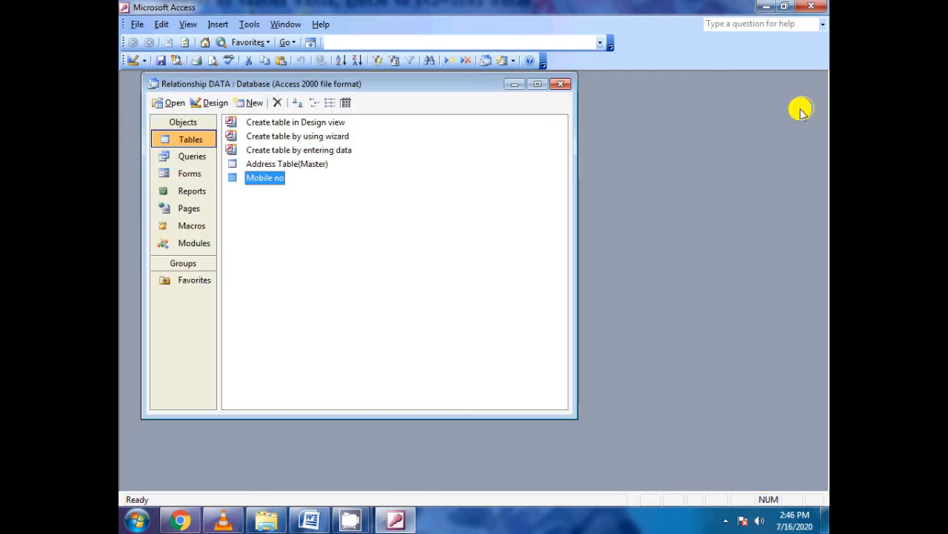
pyautogui.doubleClick(263, 164)
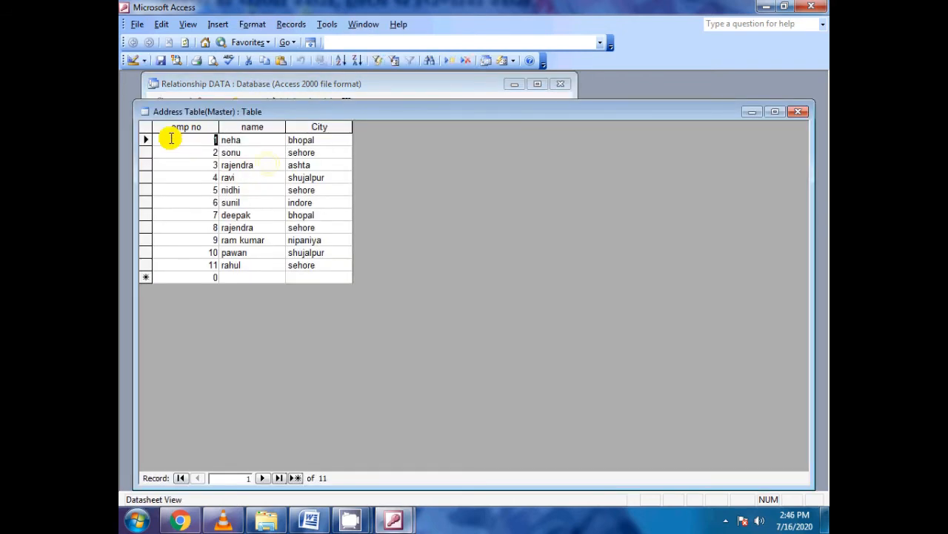
pyautogui.click(798, 111)
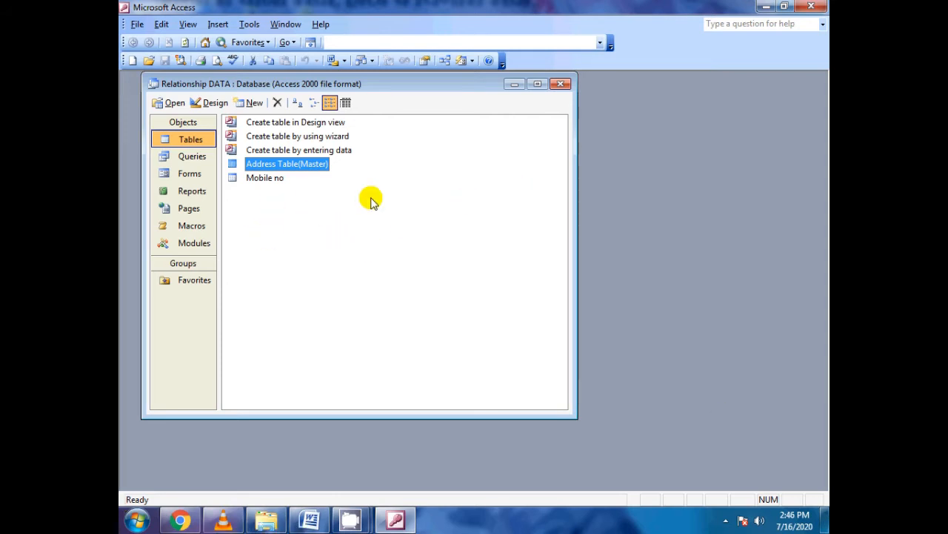
# Step: Open the database's Relationships window, then reposition the Mobile no table box and make it slightly taller
pyautogui.click(256, 26)
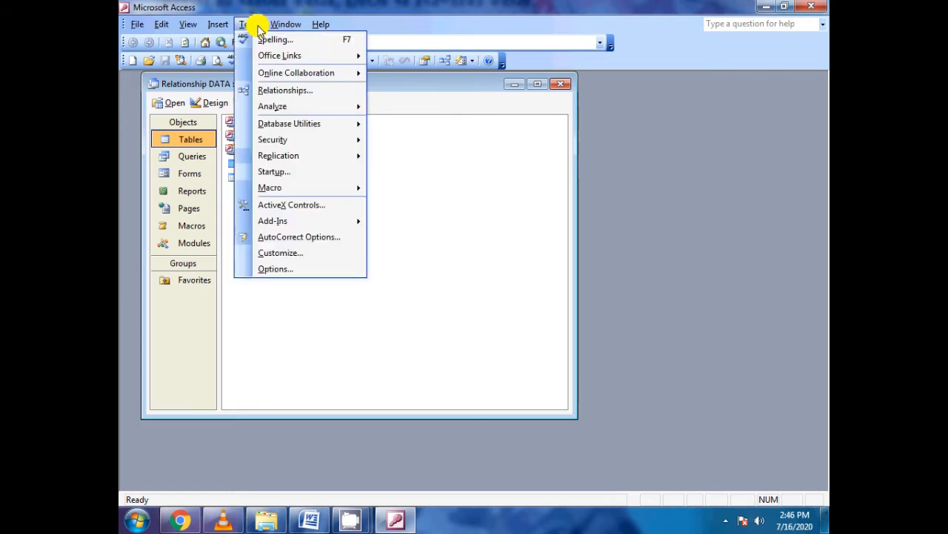
pyautogui.click(297, 92)
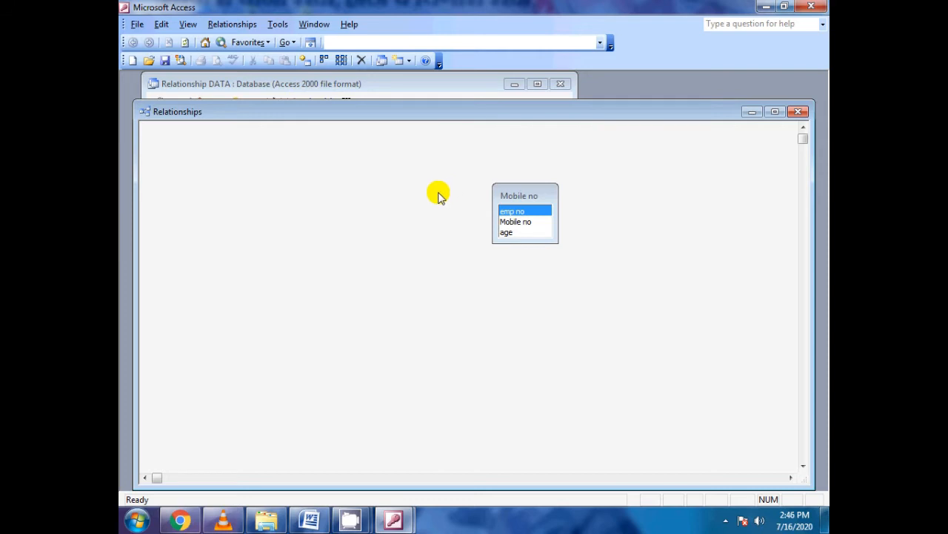
pyautogui.moveTo(508, 197); pyautogui.dragTo(488, 174)
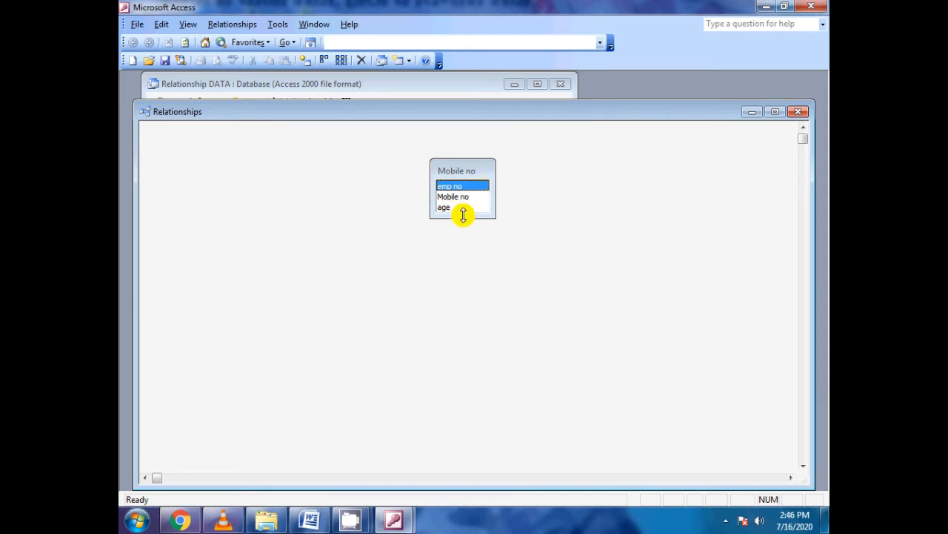
pyautogui.moveTo(463, 215)
pyautogui.mouseDown()
pyautogui.moveTo(463, 256)
pyautogui.moveTo(464, 216)
pyautogui.moveTo(462, 232)
pyautogui.mouseUp()
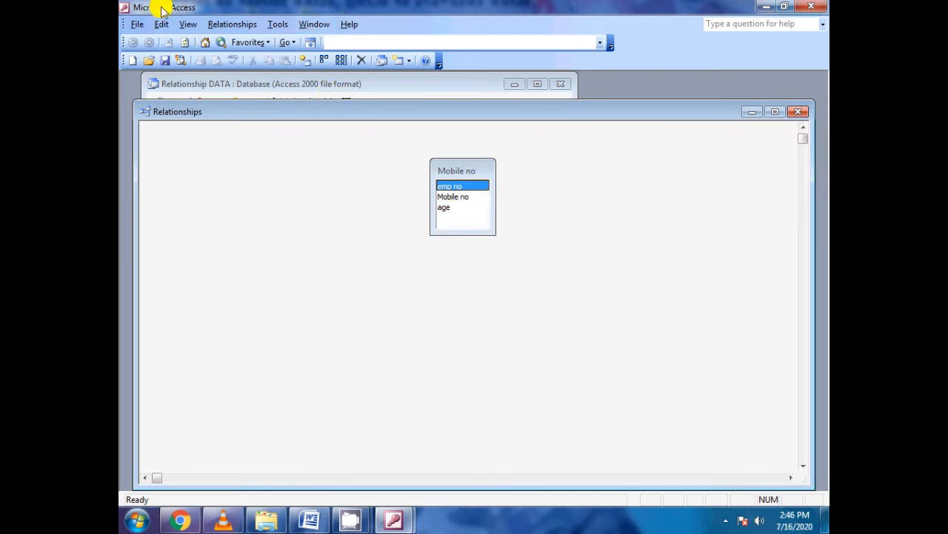
# Step: Add Address Table(Master) to the relationships layout and close the table selection dialog
pyautogui.click(220, 25)
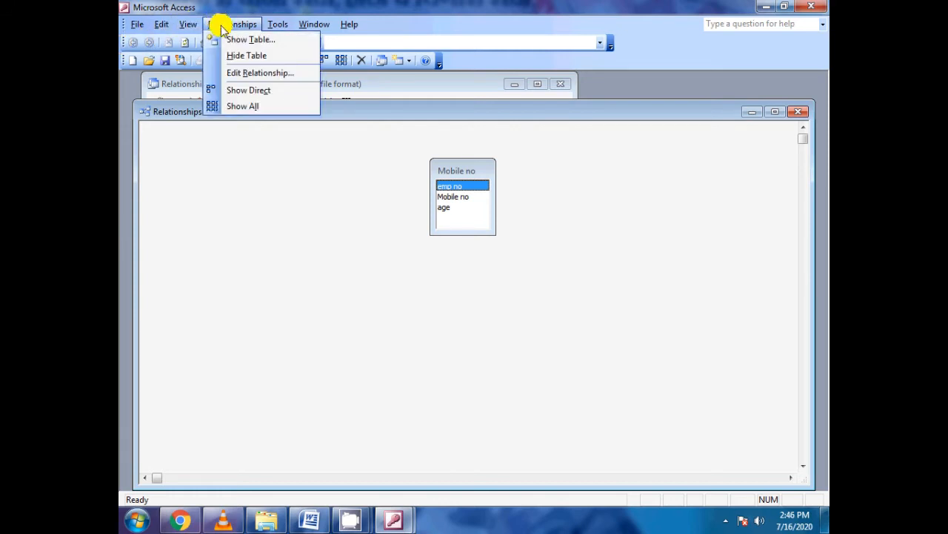
pyautogui.click(244, 41)
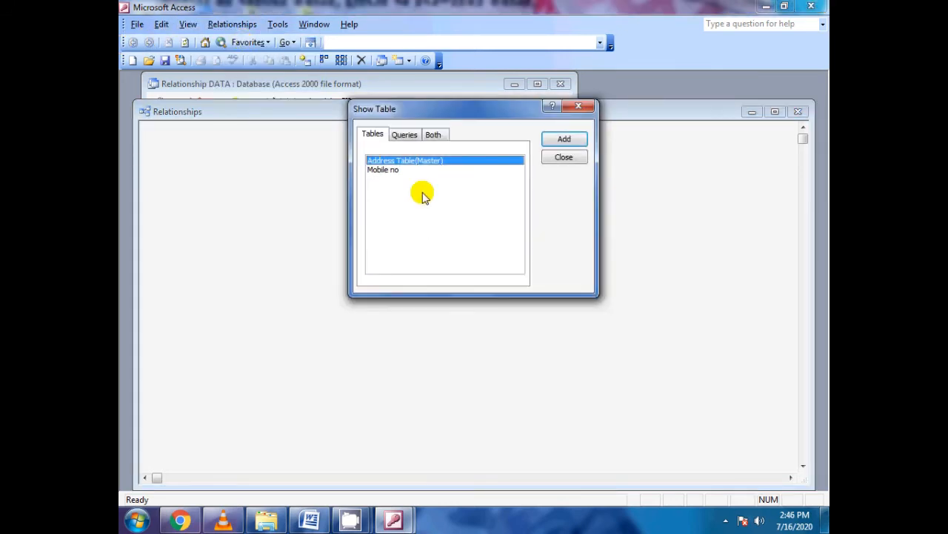
pyautogui.moveTo(400, 112); pyautogui.dragTo(562, 163)
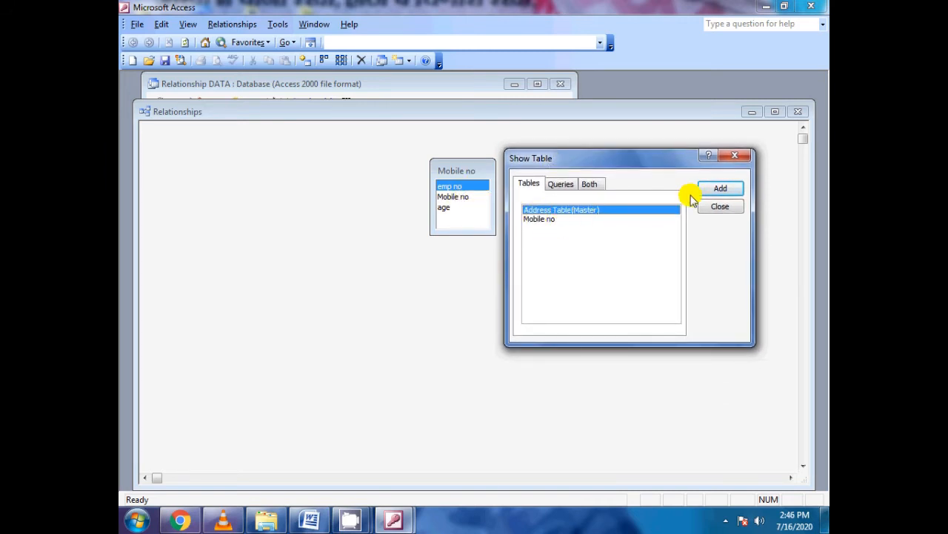
pyautogui.click(714, 190)
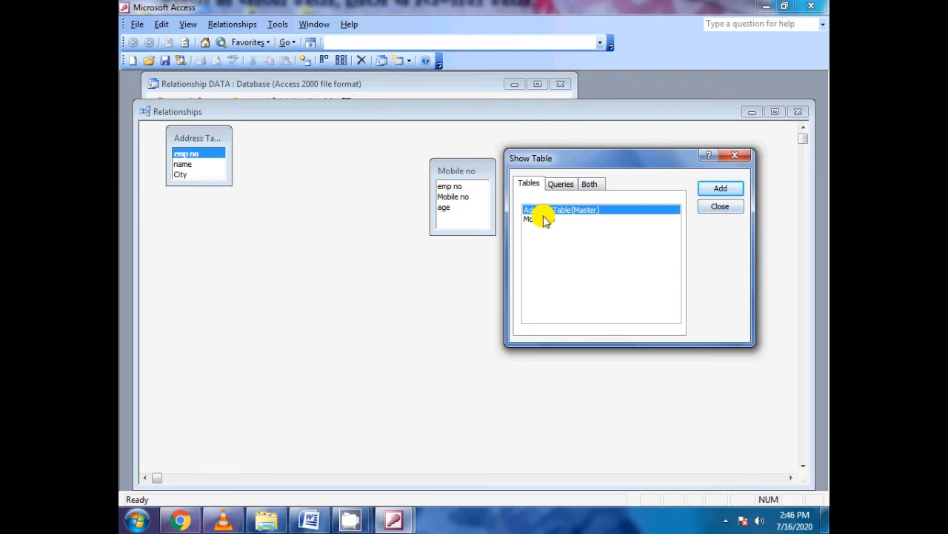
pyautogui.click(712, 207)
# Step: Arrange the Address Table(Master) and Mobile no boxes side by side with a wide gap and make both taller
pyautogui.moveTo(212, 140); pyautogui.dragTo(223, 217)
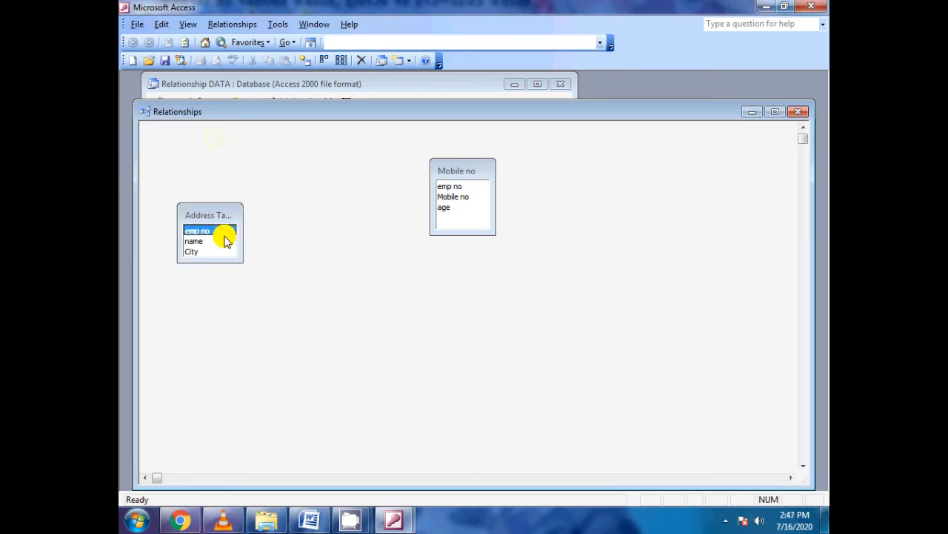
pyautogui.moveTo(451, 178); pyautogui.dragTo(506, 185)
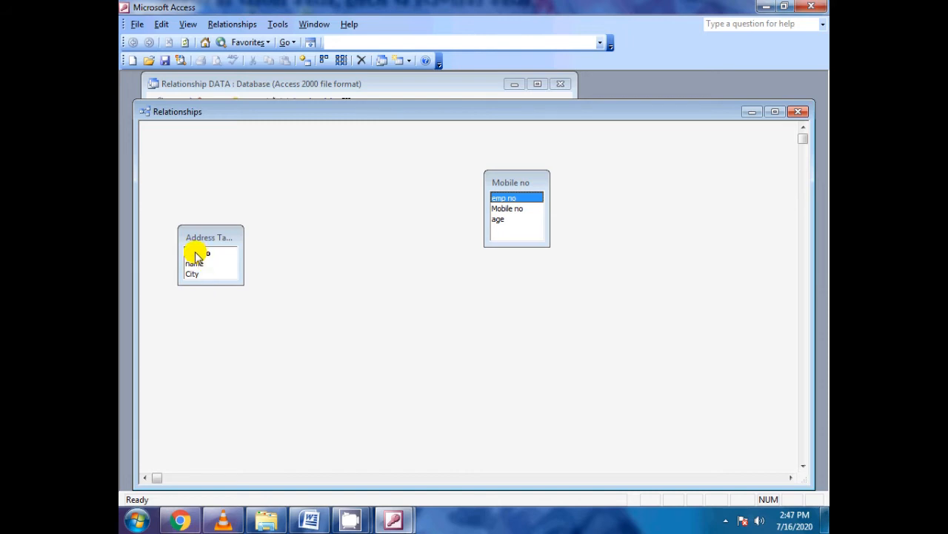
pyautogui.moveTo(191, 253); pyautogui.dragTo(497, 206)
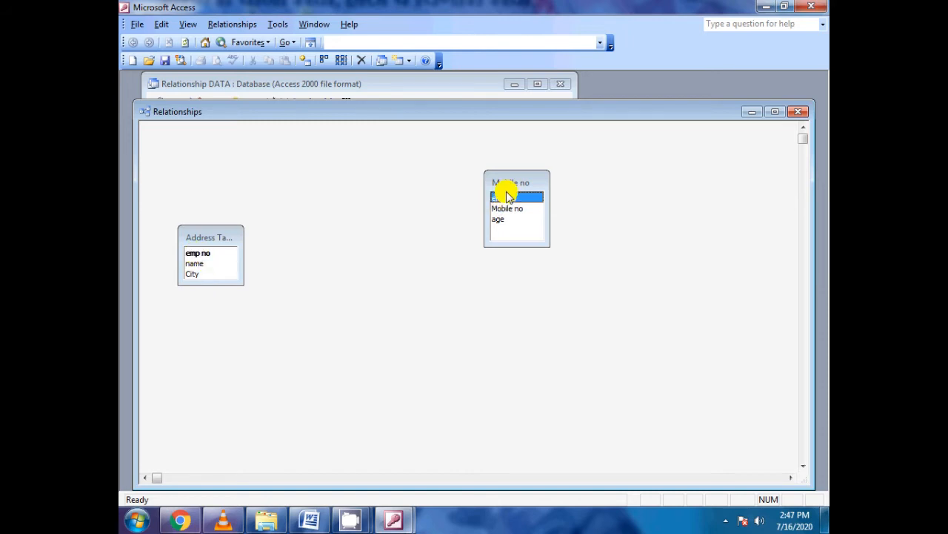
pyautogui.moveTo(508, 186); pyautogui.dragTo(516, 238)
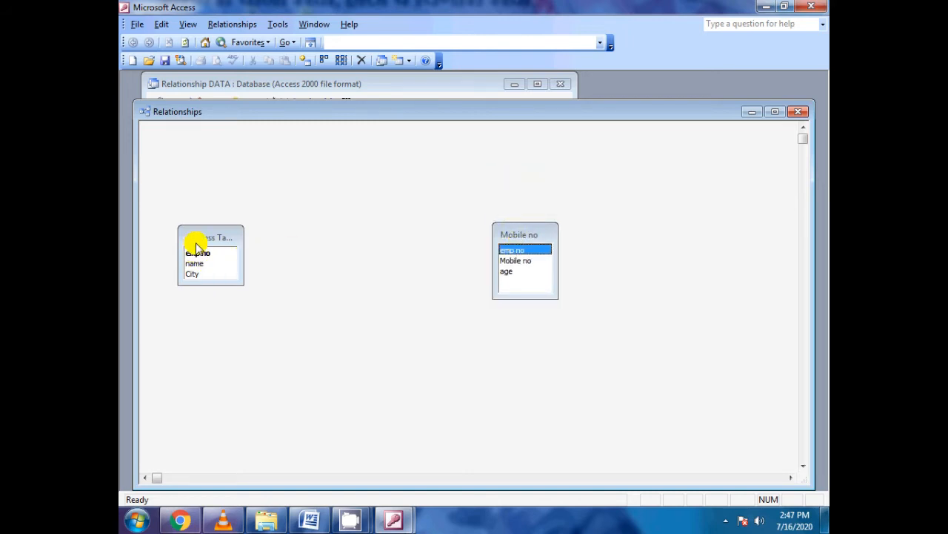
pyautogui.moveTo(228, 286); pyautogui.dragTo(227, 351)
pyautogui.moveTo(534, 294); pyautogui.dragTo(534, 338)
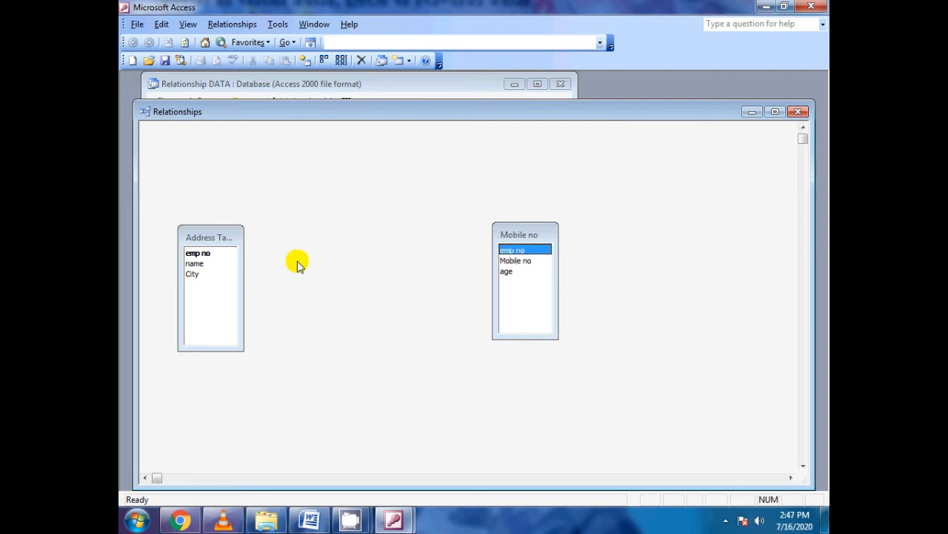
# Step: Create a relationship linking the emp no field of Address Table(Master) to the emp no field of Mobile no
pyautogui.click(195, 253)
pyautogui.moveTo(195, 256); pyautogui.dragTo(505, 250)
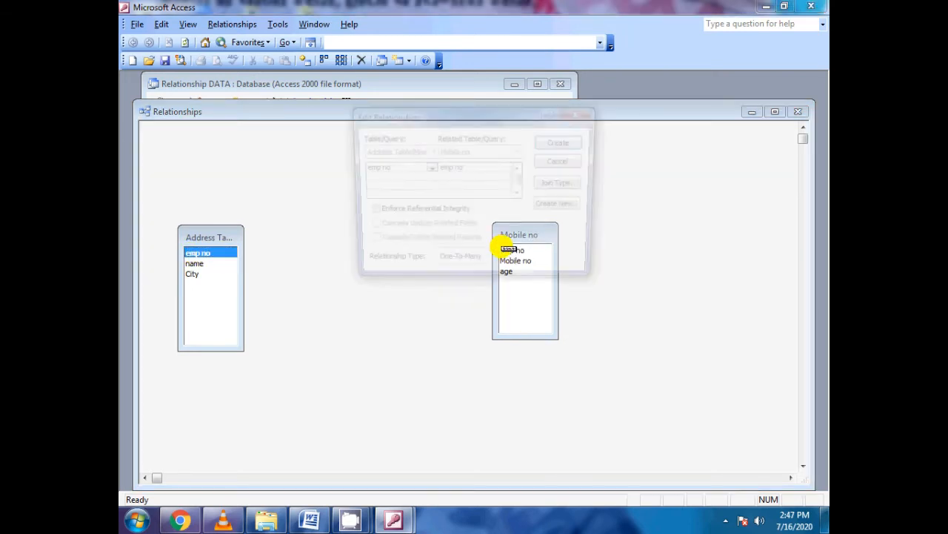
pyautogui.moveTo(451, 121); pyautogui.dragTo(296, 151)
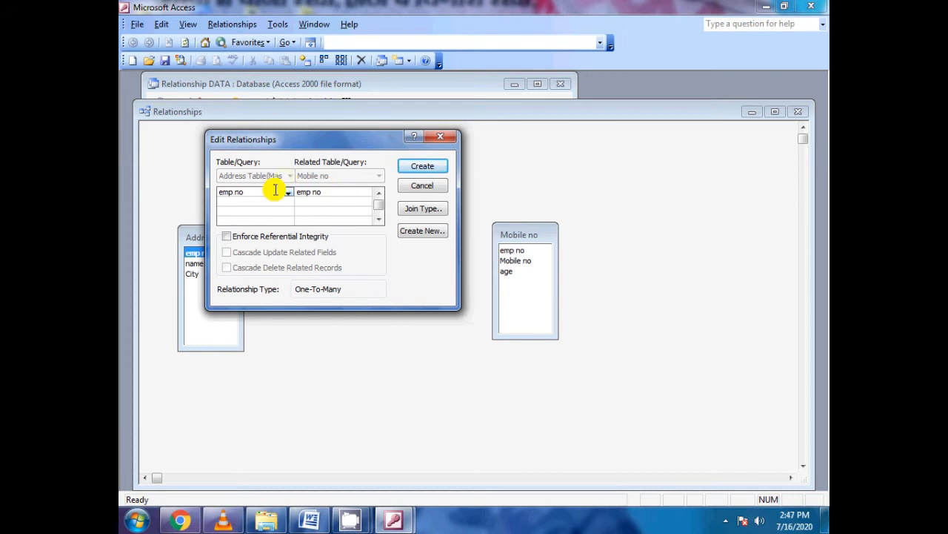
pyautogui.click(352, 191)
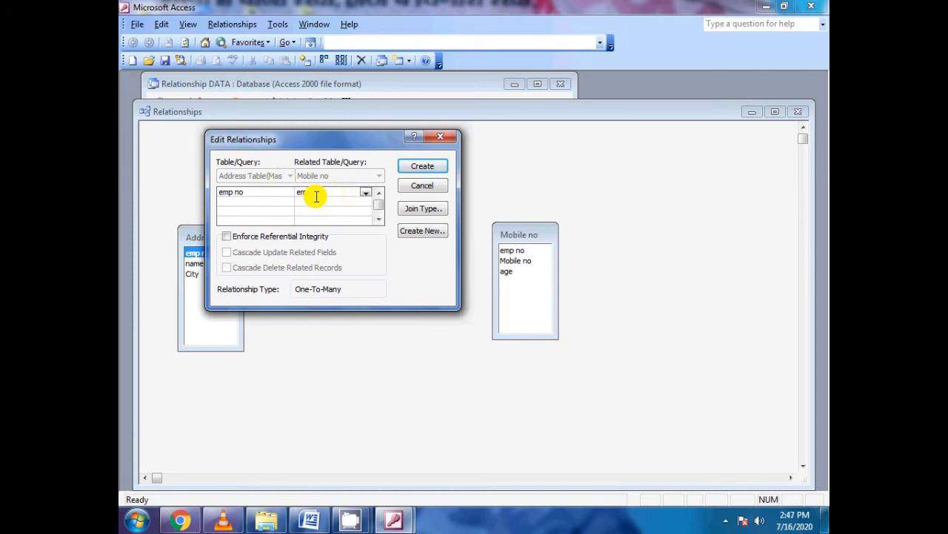
pyautogui.click(275, 192)
pyautogui.click(289, 192)
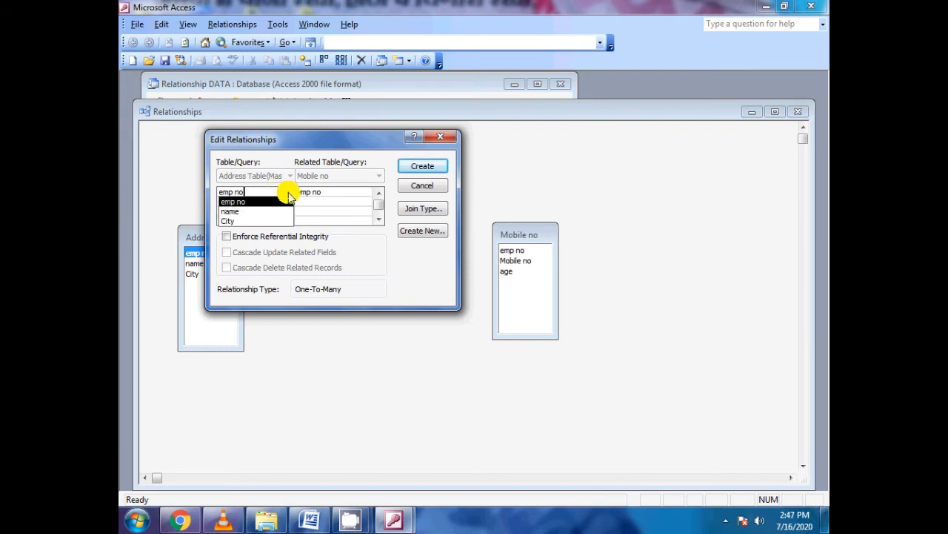
pyautogui.click(247, 202)
pyautogui.click(324, 192)
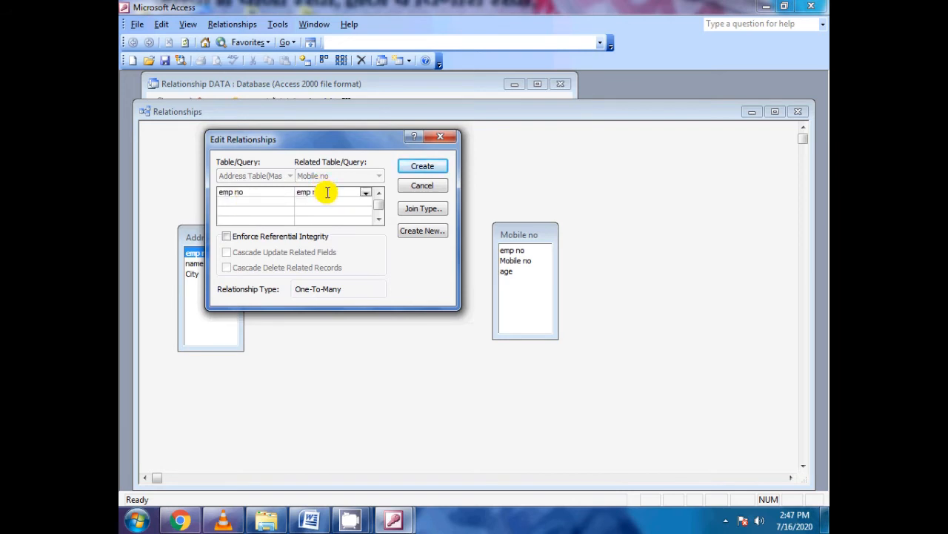
pyautogui.click(364, 194)
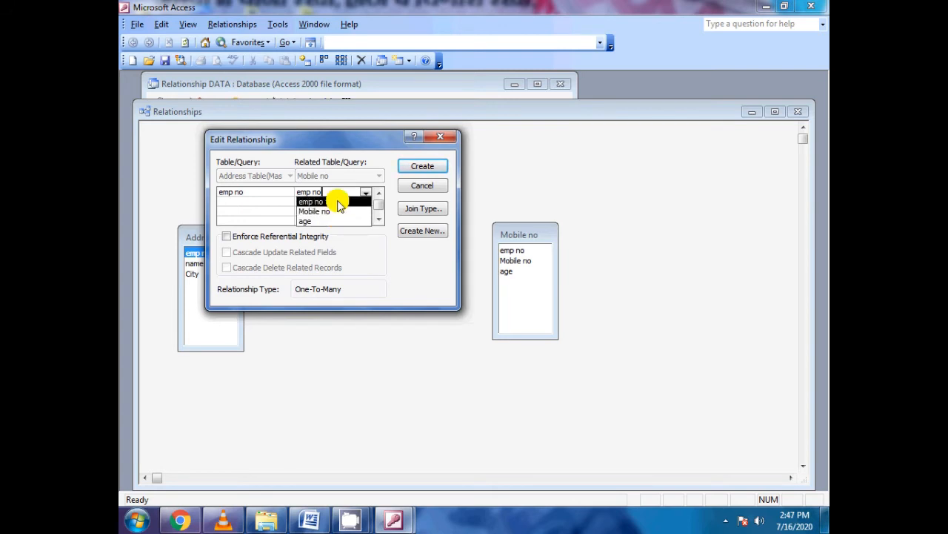
pyautogui.click(338, 202)
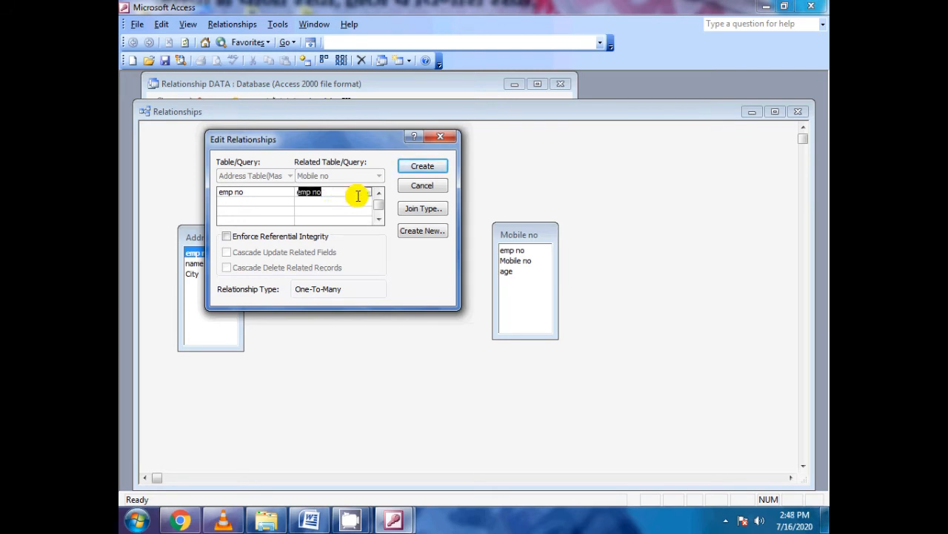
pyautogui.click(425, 168)
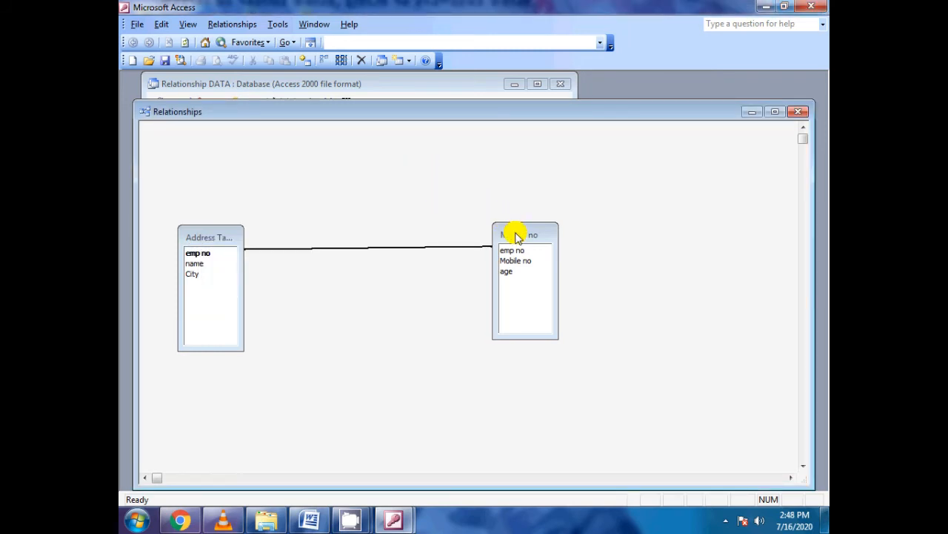
# Step: Move the Mobile no box higher and farther from Address Table(Master), and close the Relationships window
pyautogui.moveTo(514, 236); pyautogui.dragTo(611, 161)
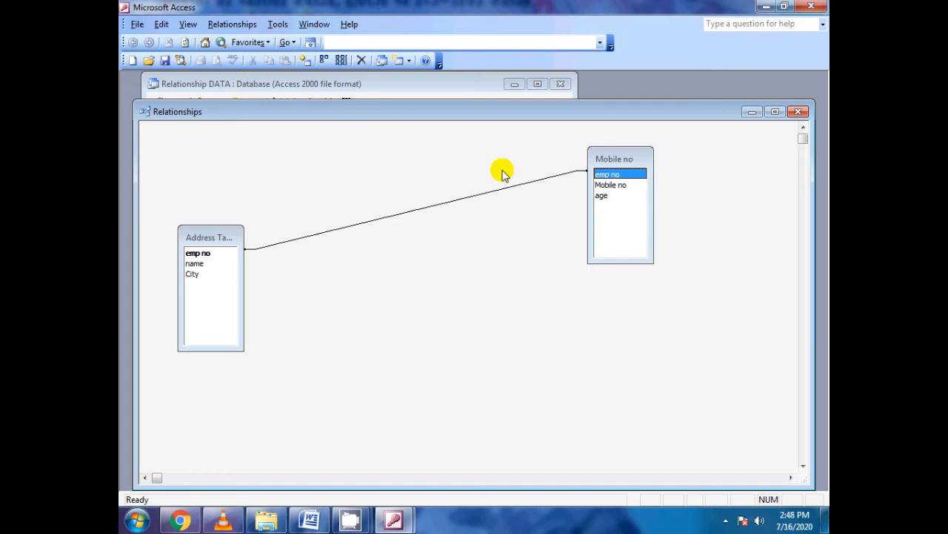
pyautogui.click(799, 112)
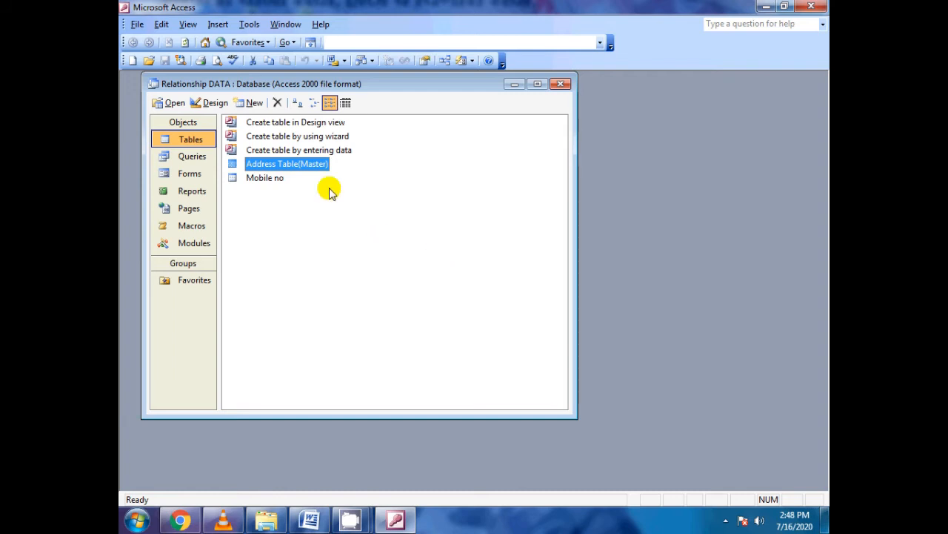
# Step: Open Address Table(Master), examine the linked Mobile no details under emp no 1 and 5, and close the table
pyautogui.doubleClick(291, 168)
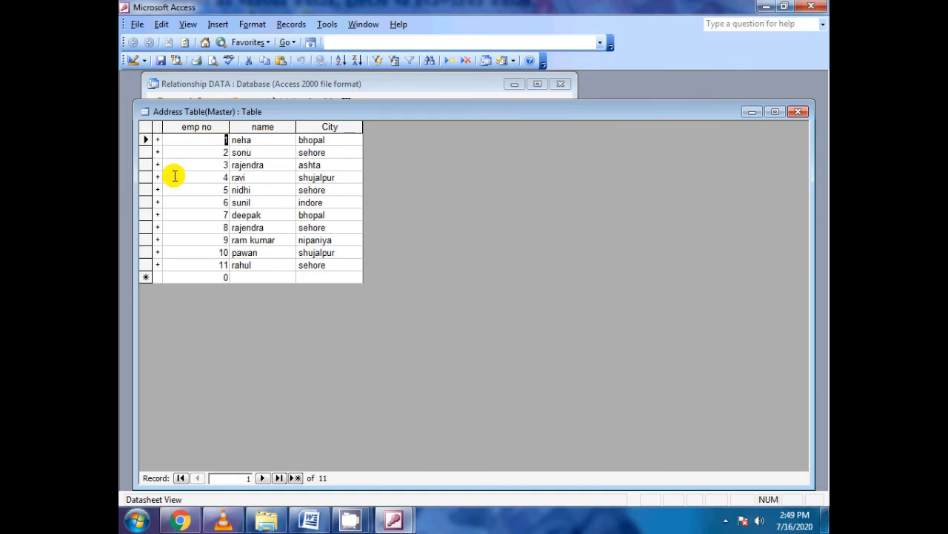
pyautogui.click(158, 140)
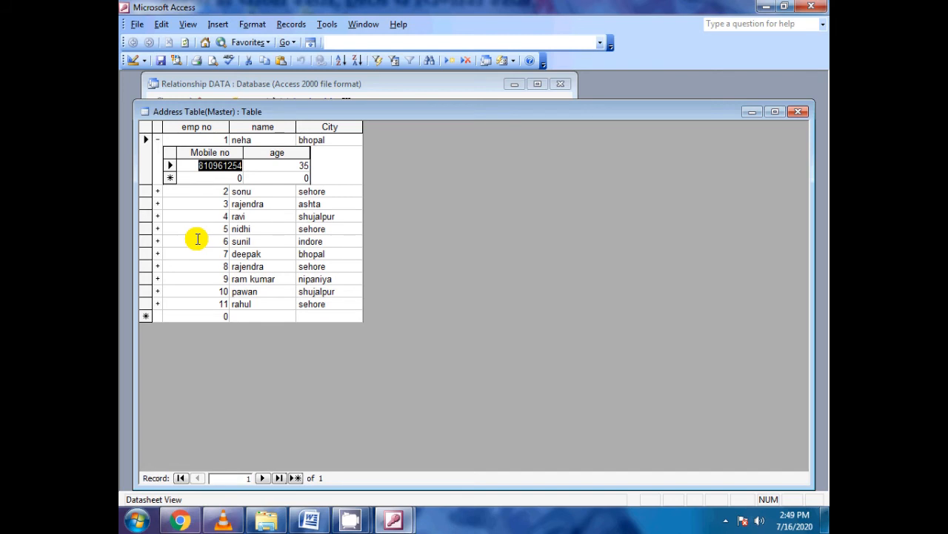
pyautogui.click(157, 140)
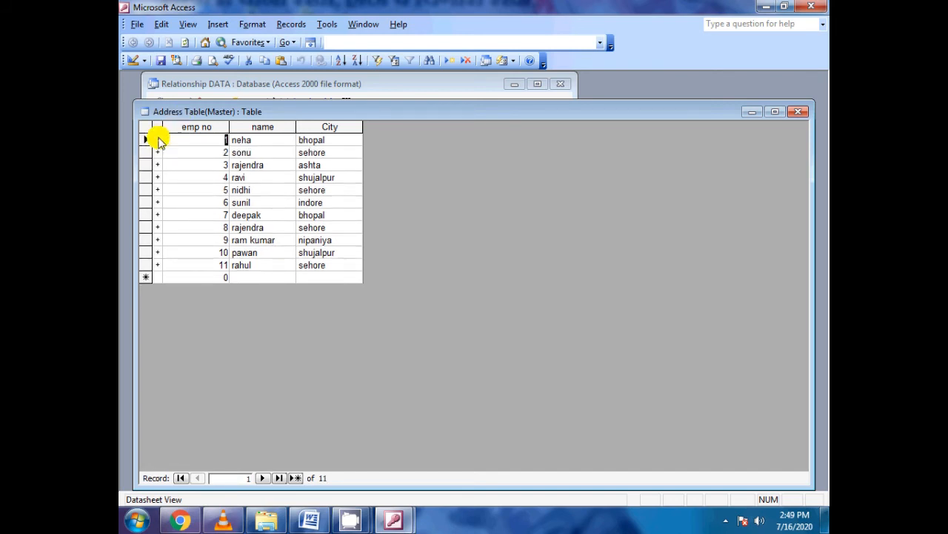
pyautogui.click(157, 190)
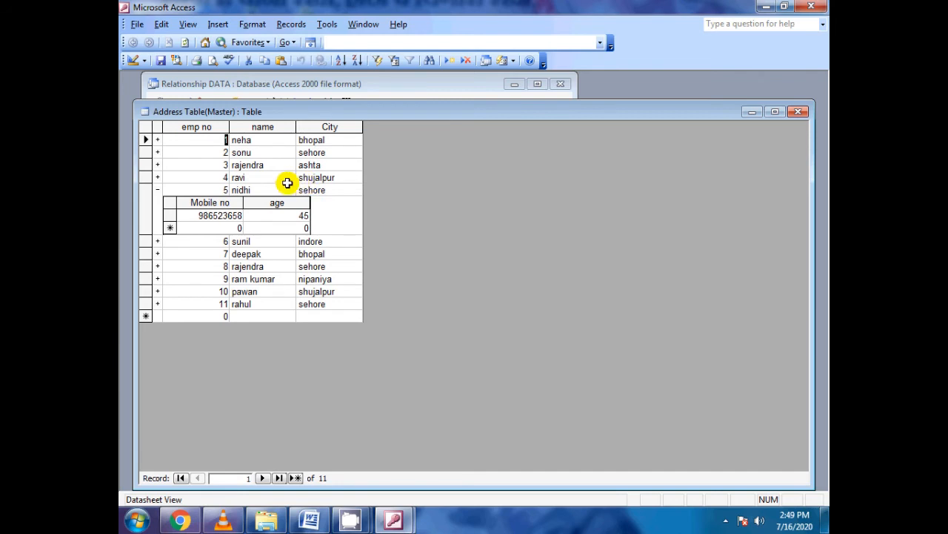
pyautogui.click(157, 190)
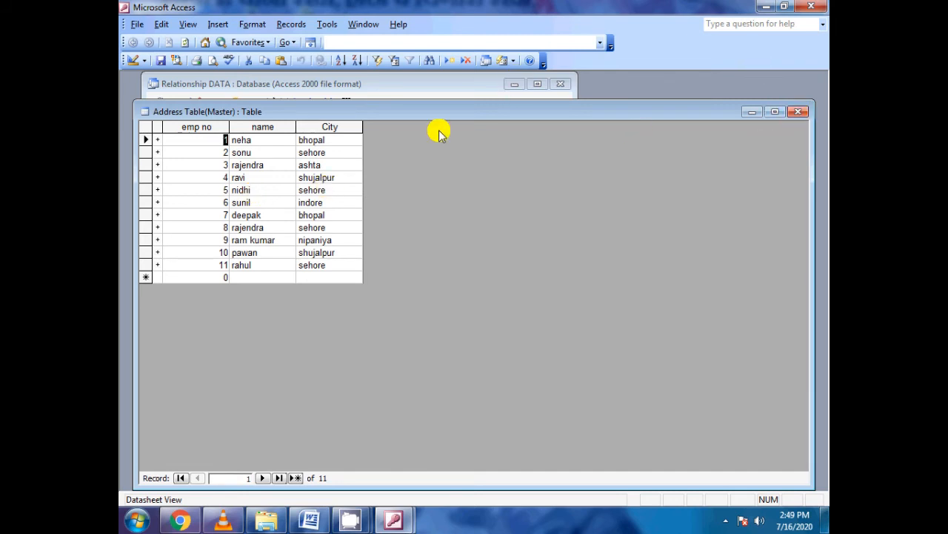
pyautogui.click(157, 139)
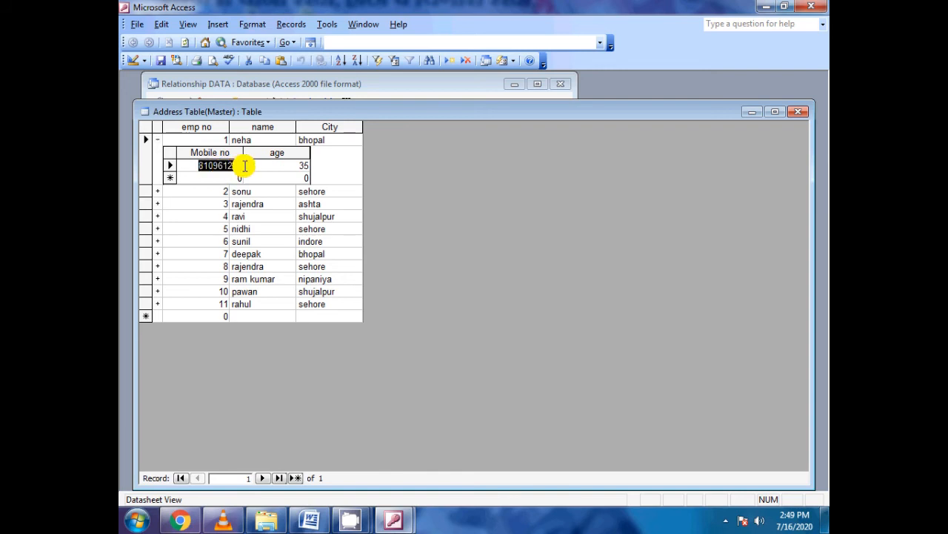
pyautogui.click(806, 113)
# Step: Review the records of Mobile no and again those of Address Table(Master), closing each table after viewing
pyautogui.click(269, 179)
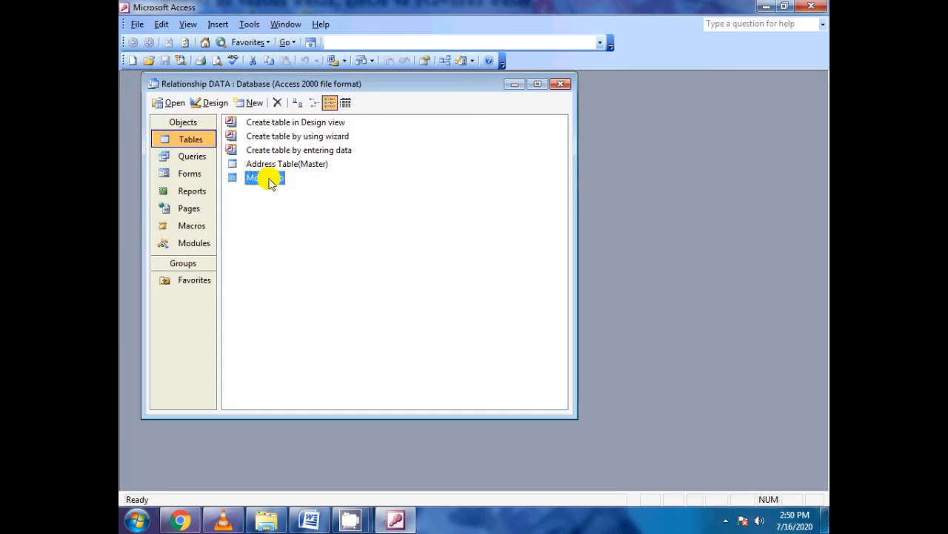
pyautogui.doubleClick(269, 179)
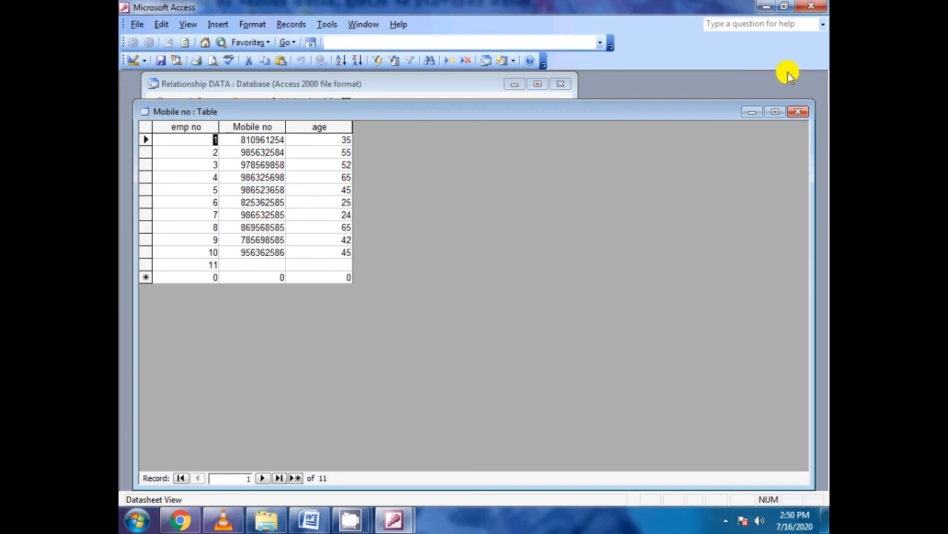
pyautogui.click(798, 111)
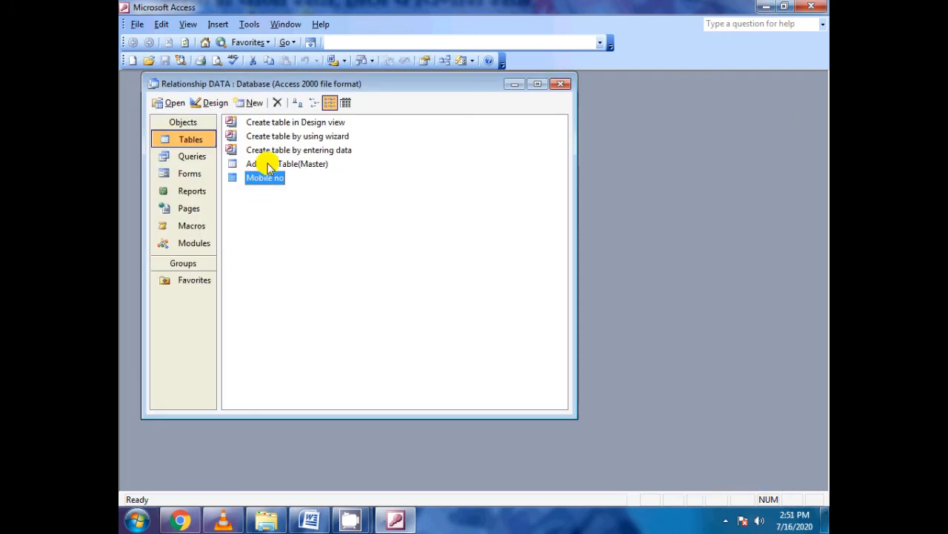
pyautogui.click(270, 164)
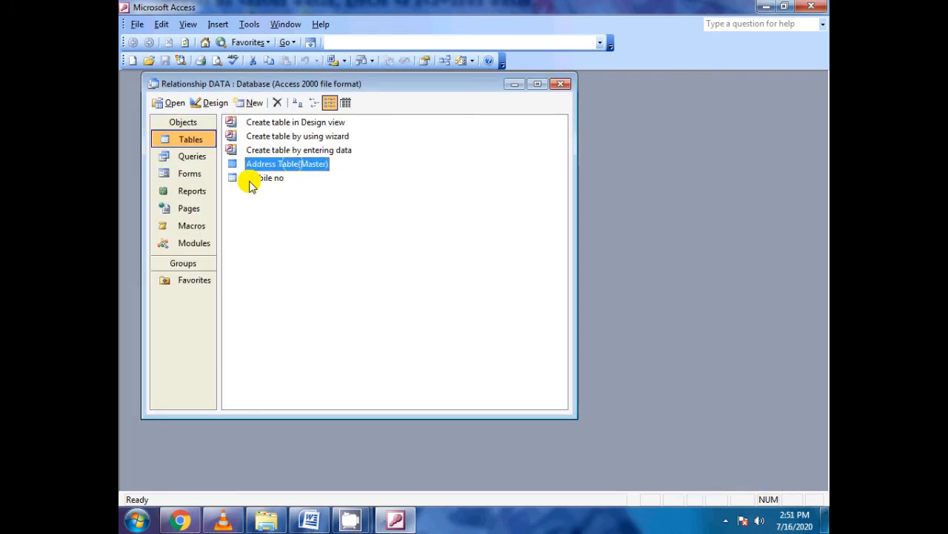
pyautogui.click(253, 179)
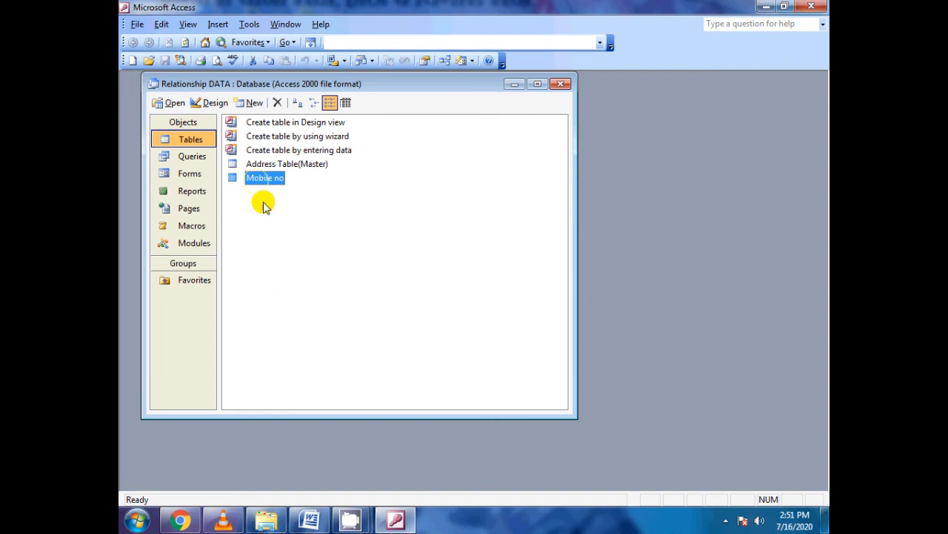
pyautogui.click(274, 166)
pyautogui.doubleClick(275, 166)
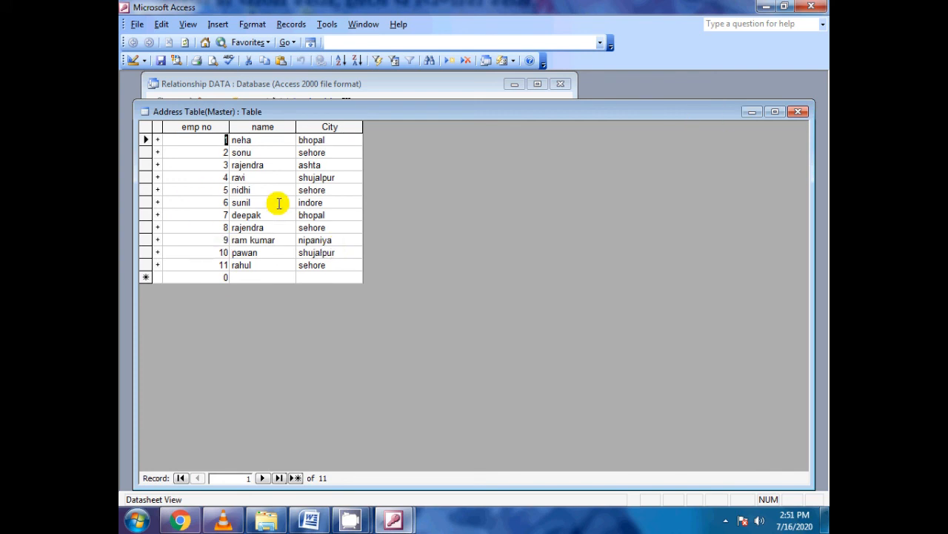
pyautogui.click(798, 112)
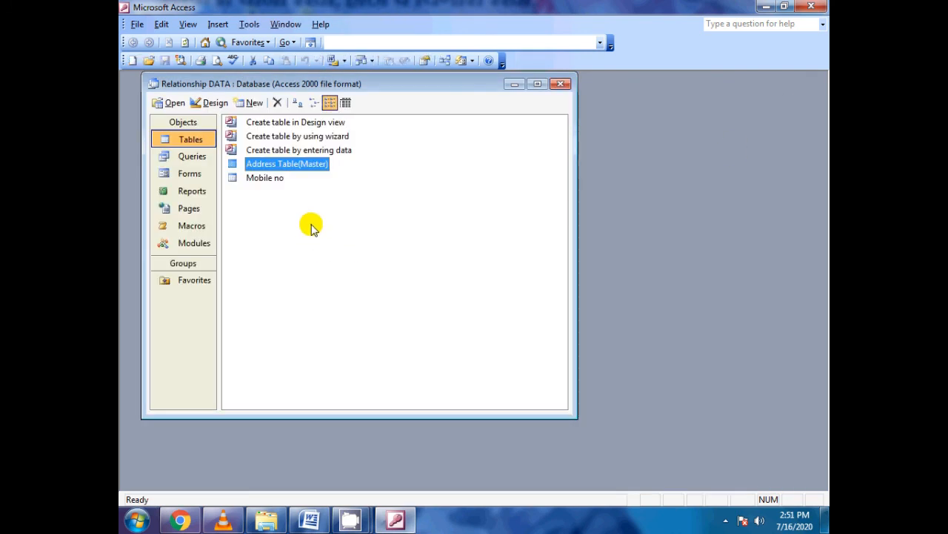
# Step: Reopen the Relationships window, align Address Table(Master) level with Mobile no, and permanently delete the relationship between them
pyautogui.click(248, 24)
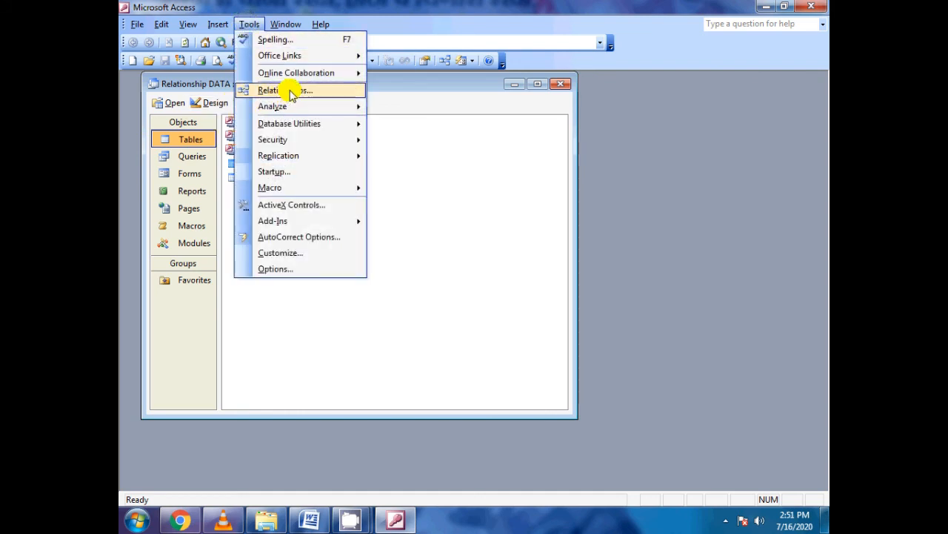
pyautogui.click(285, 90)
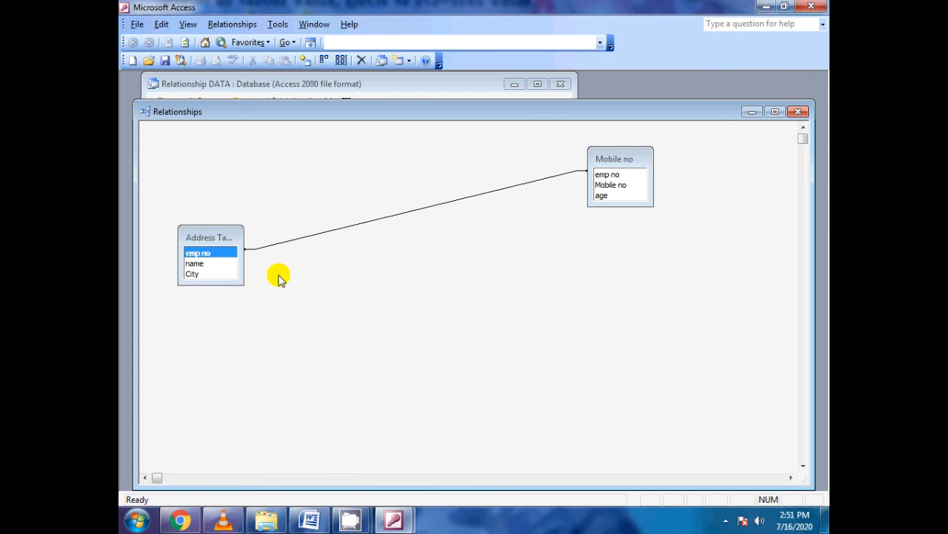
pyautogui.moveTo(220, 229); pyautogui.dragTo(246, 147)
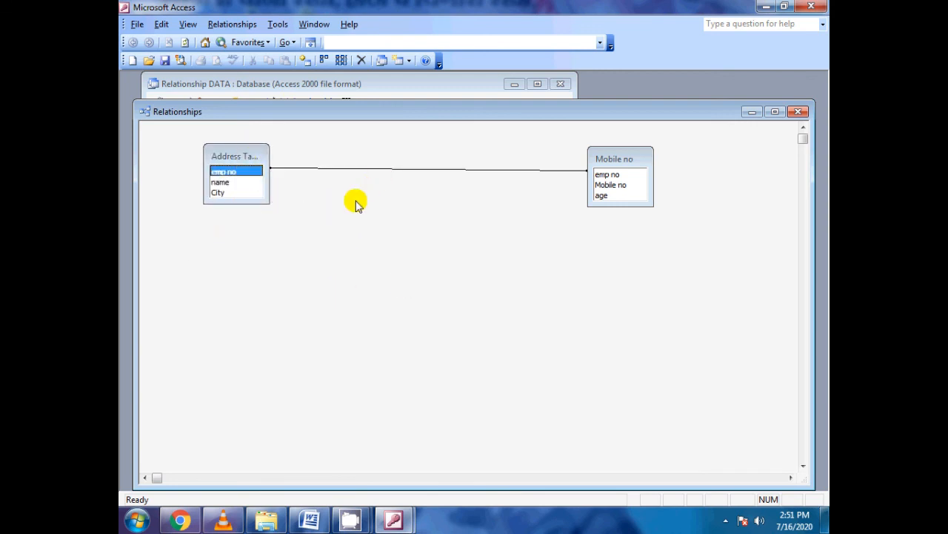
pyautogui.rightClick(395, 171)
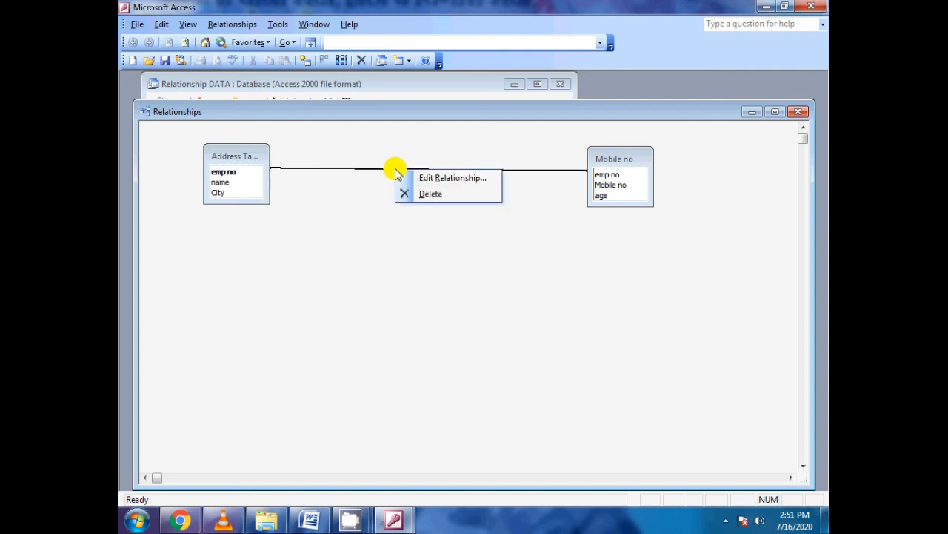
pyautogui.click(428, 198)
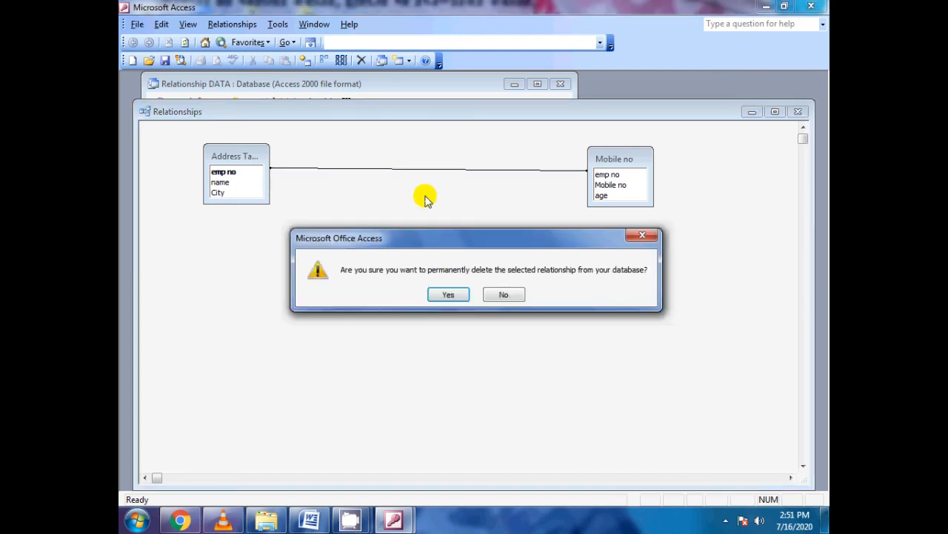
pyautogui.click(452, 295)
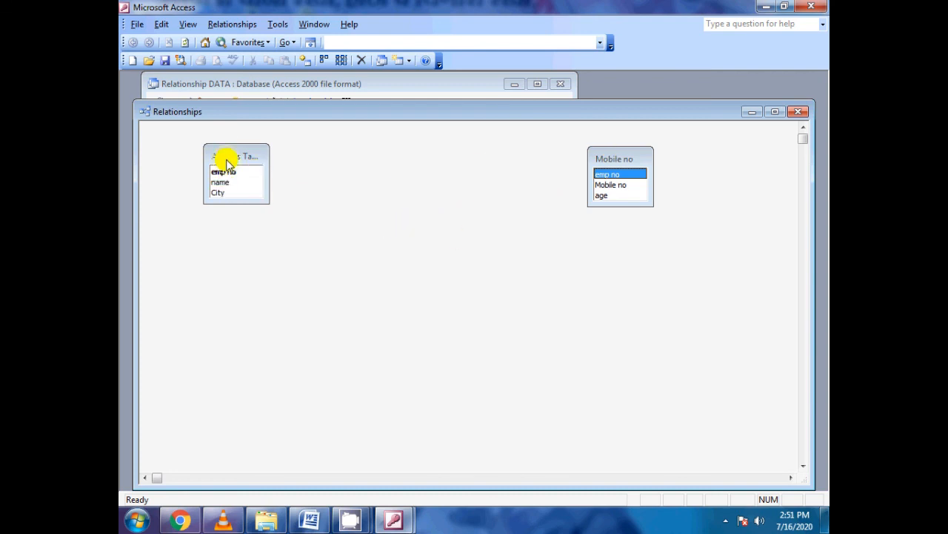
# Step: Reposition the unlinked Address Table(Master) and Mobile no boxes, and close the Relationships window with the layout changes saved
pyautogui.moveTo(223, 155)
pyautogui.mouseDown()
pyautogui.moveTo(213, 161)
pyautogui.moveTo(216, 152)
pyautogui.mouseUp()
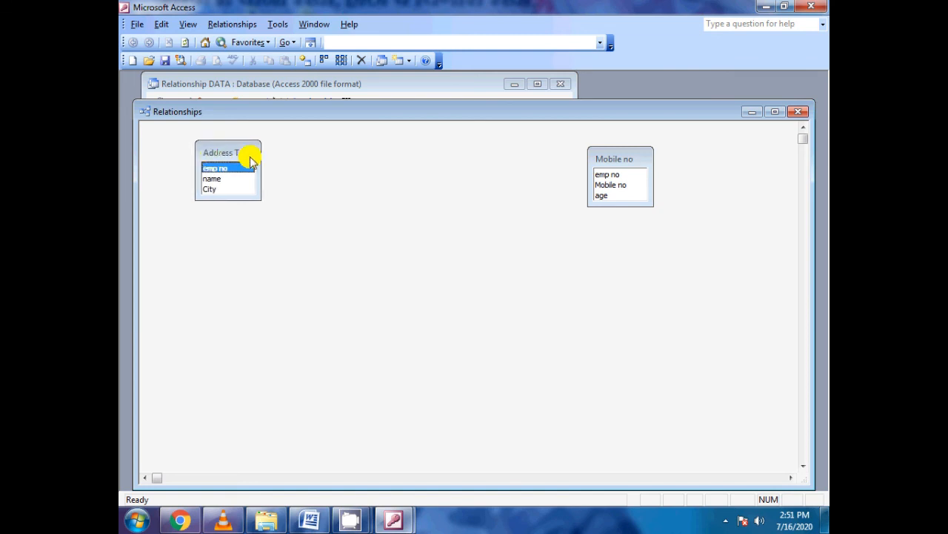
pyautogui.click(633, 162)
pyautogui.moveTo(633, 161); pyautogui.dragTo(653, 201)
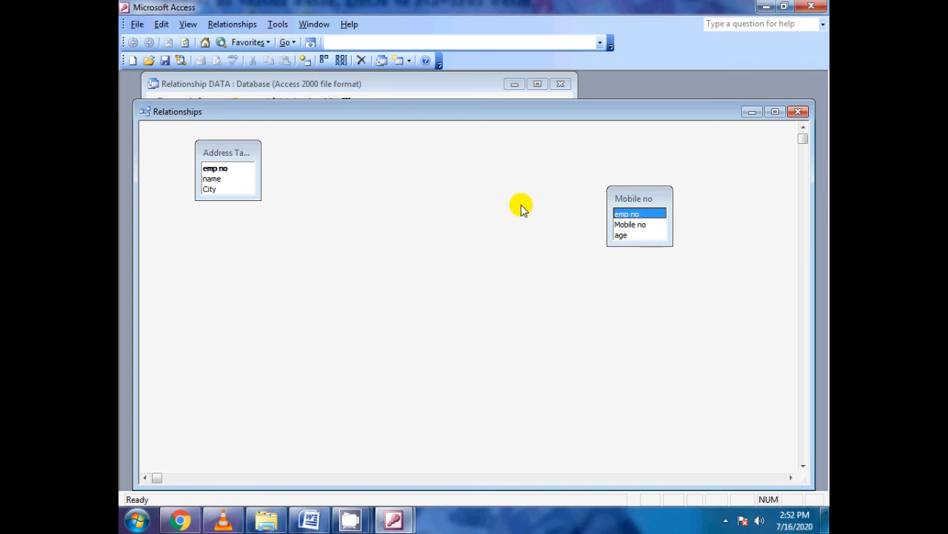
pyautogui.click(807, 112)
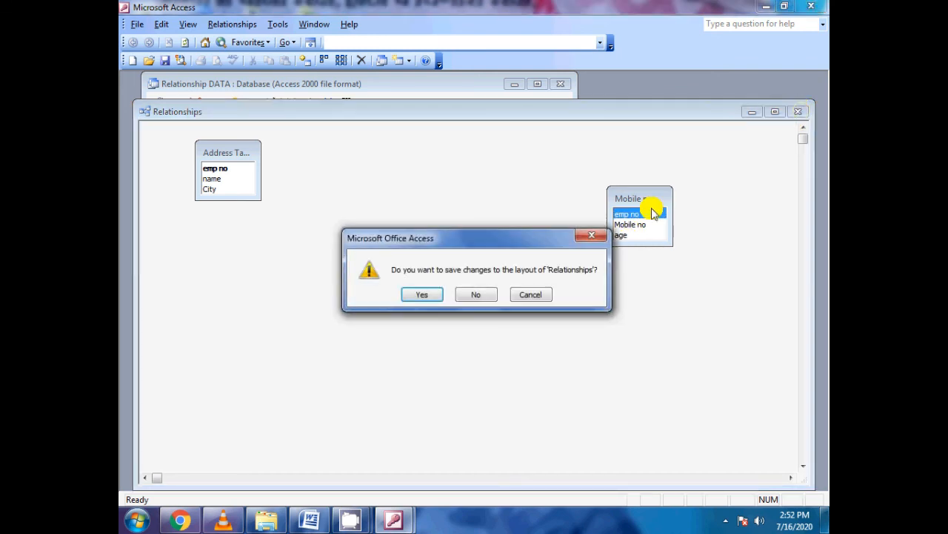
pyautogui.click(423, 295)
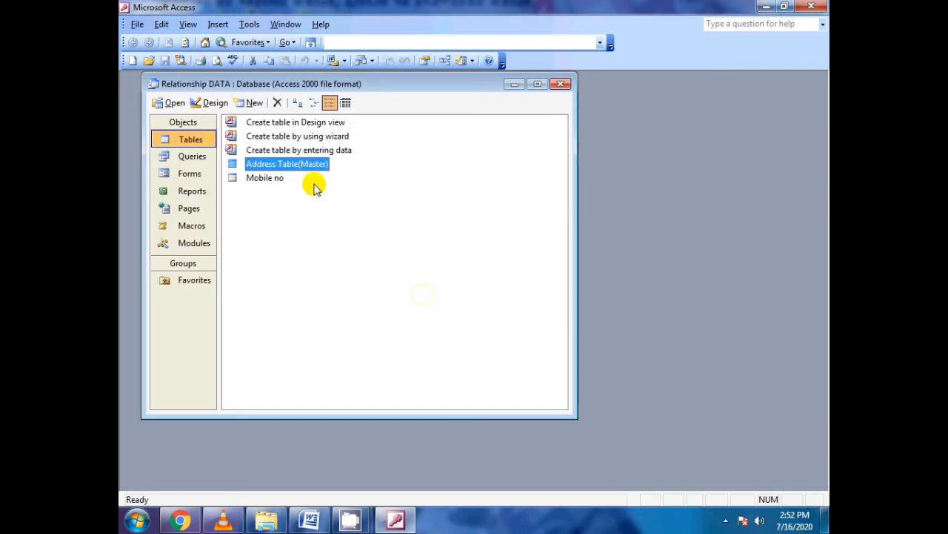
# Step: Check Address Table(Master) and Mobile no for linked sub-records after the relationship's removal, closing each table after viewing
pyautogui.doubleClick(295, 169)
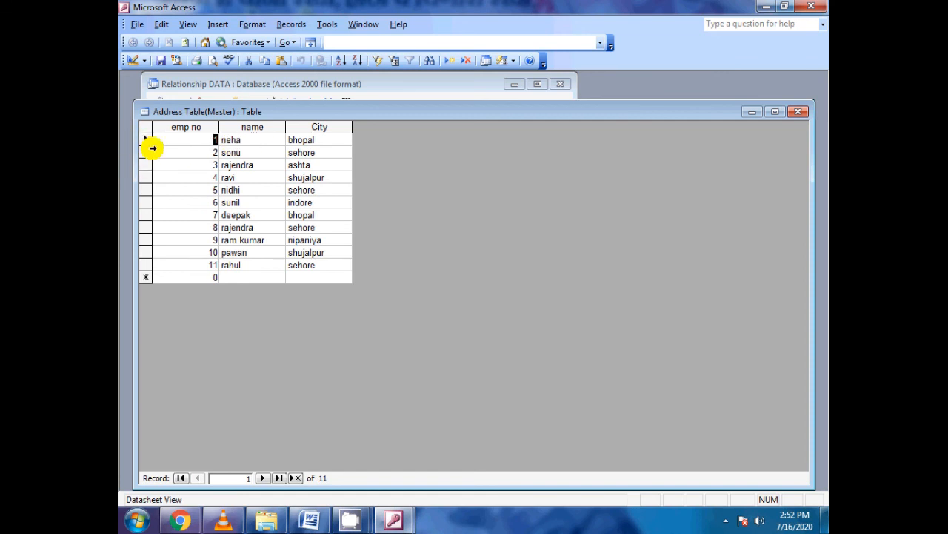
pyautogui.click(798, 111)
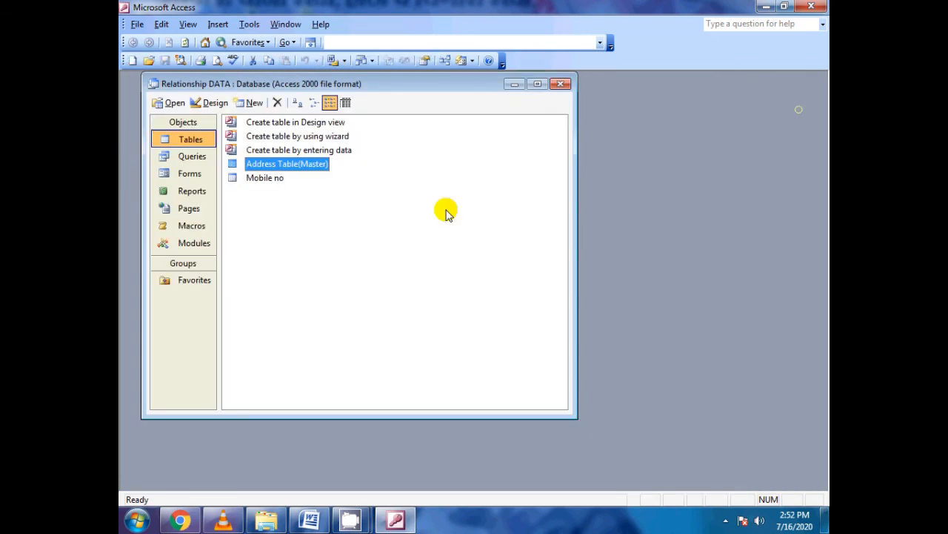
pyautogui.doubleClick(271, 177)
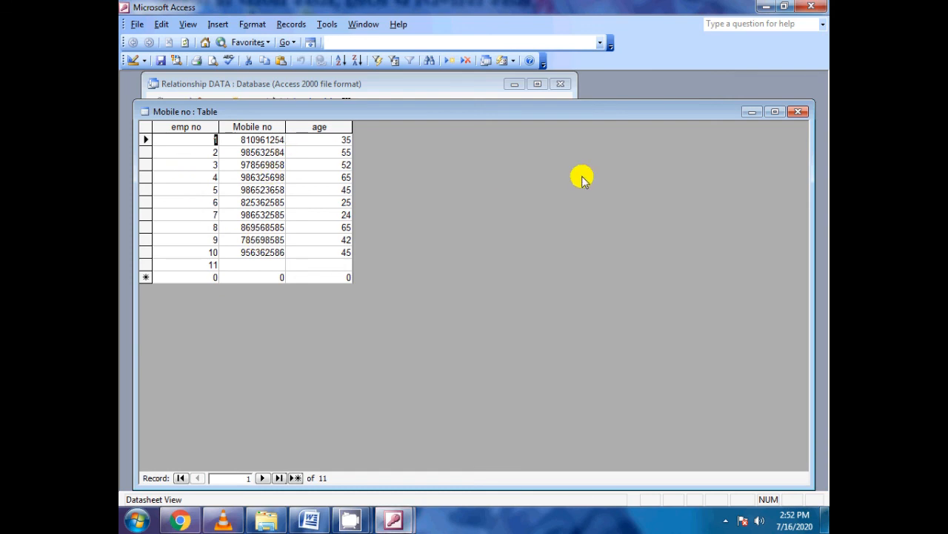
pyautogui.click(798, 111)
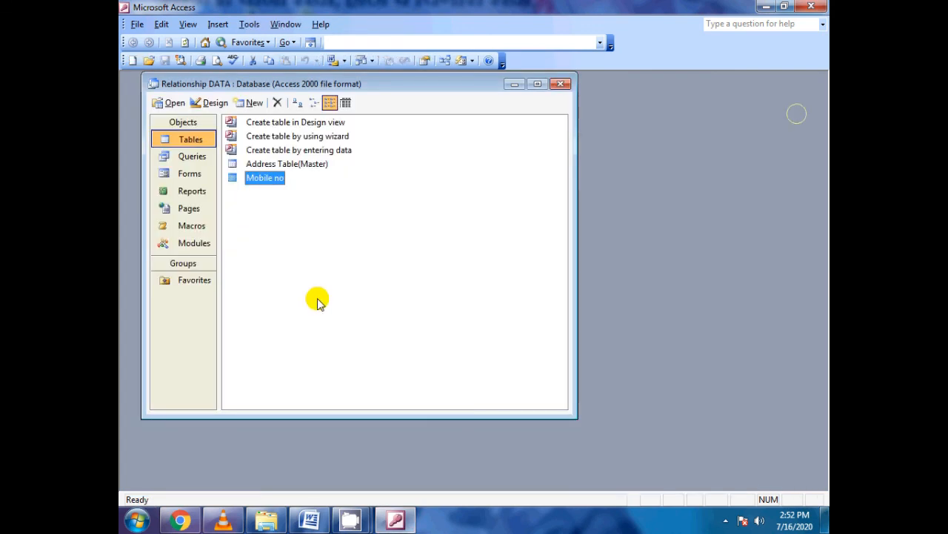